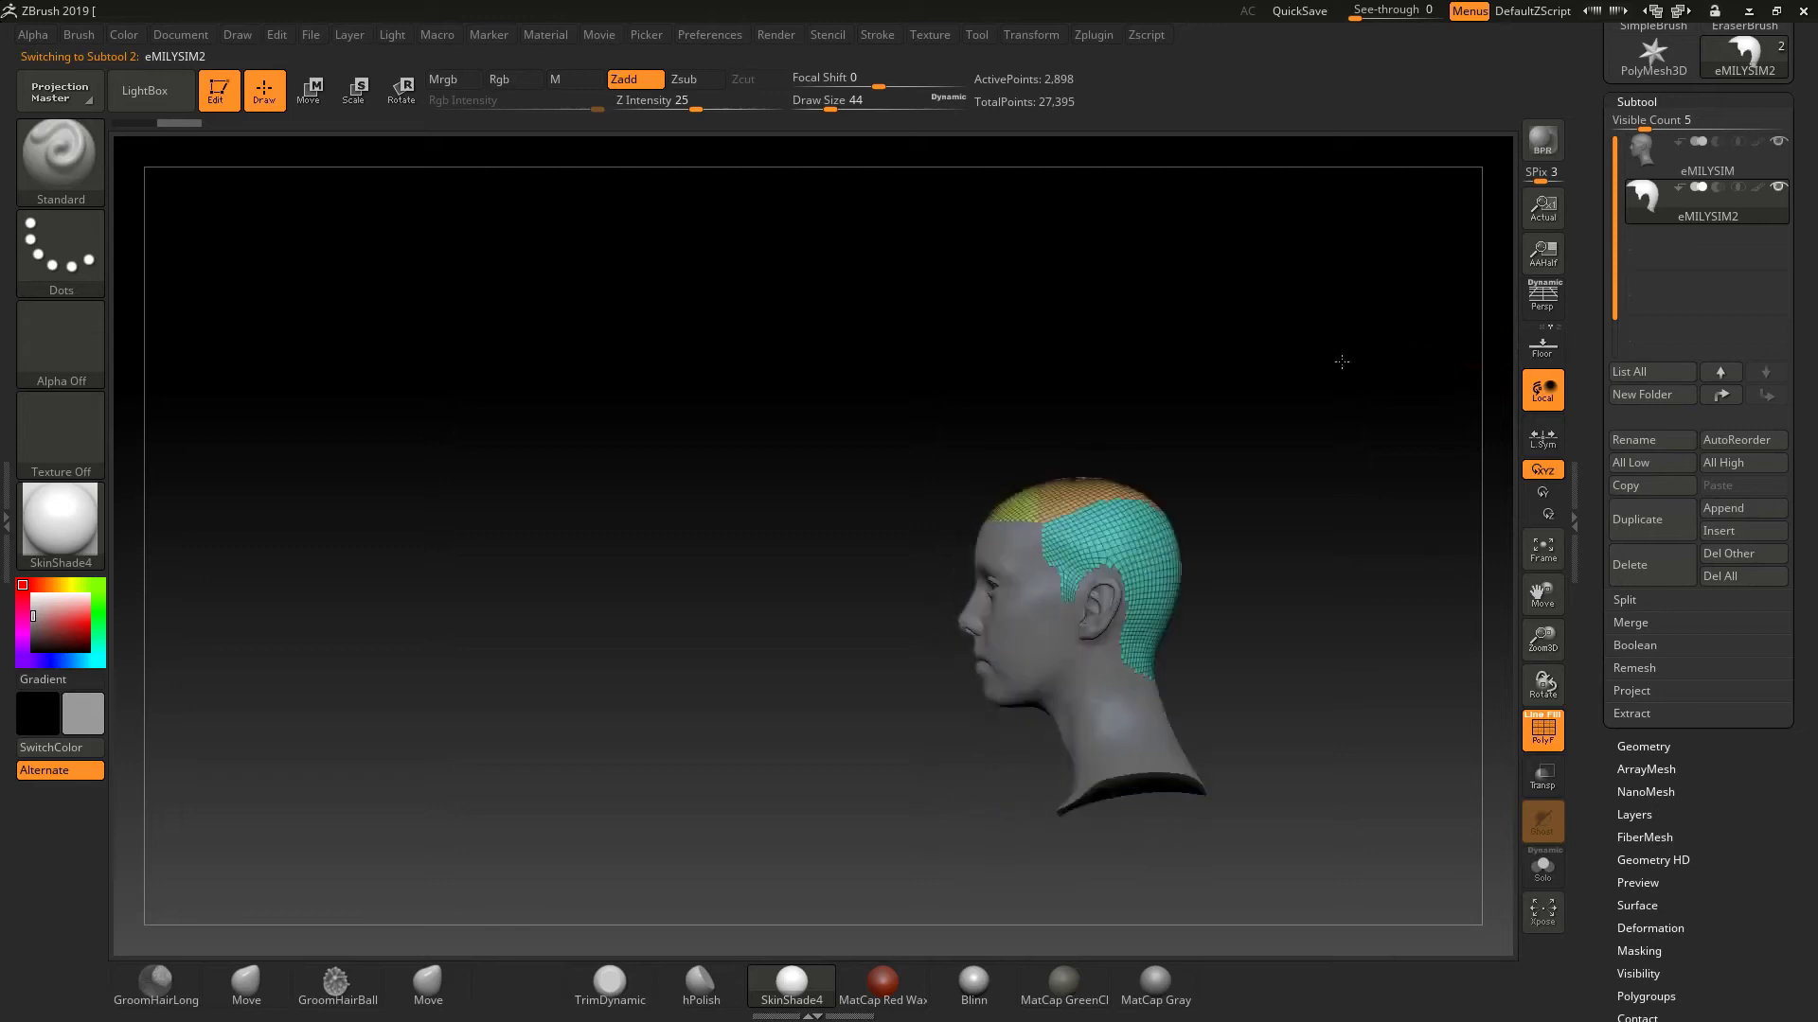
Frame the head and preview FiberMesh strands growing on the scalp from the FiberMesh palette.
left_click_drag(1538, 602, 1439, 604)
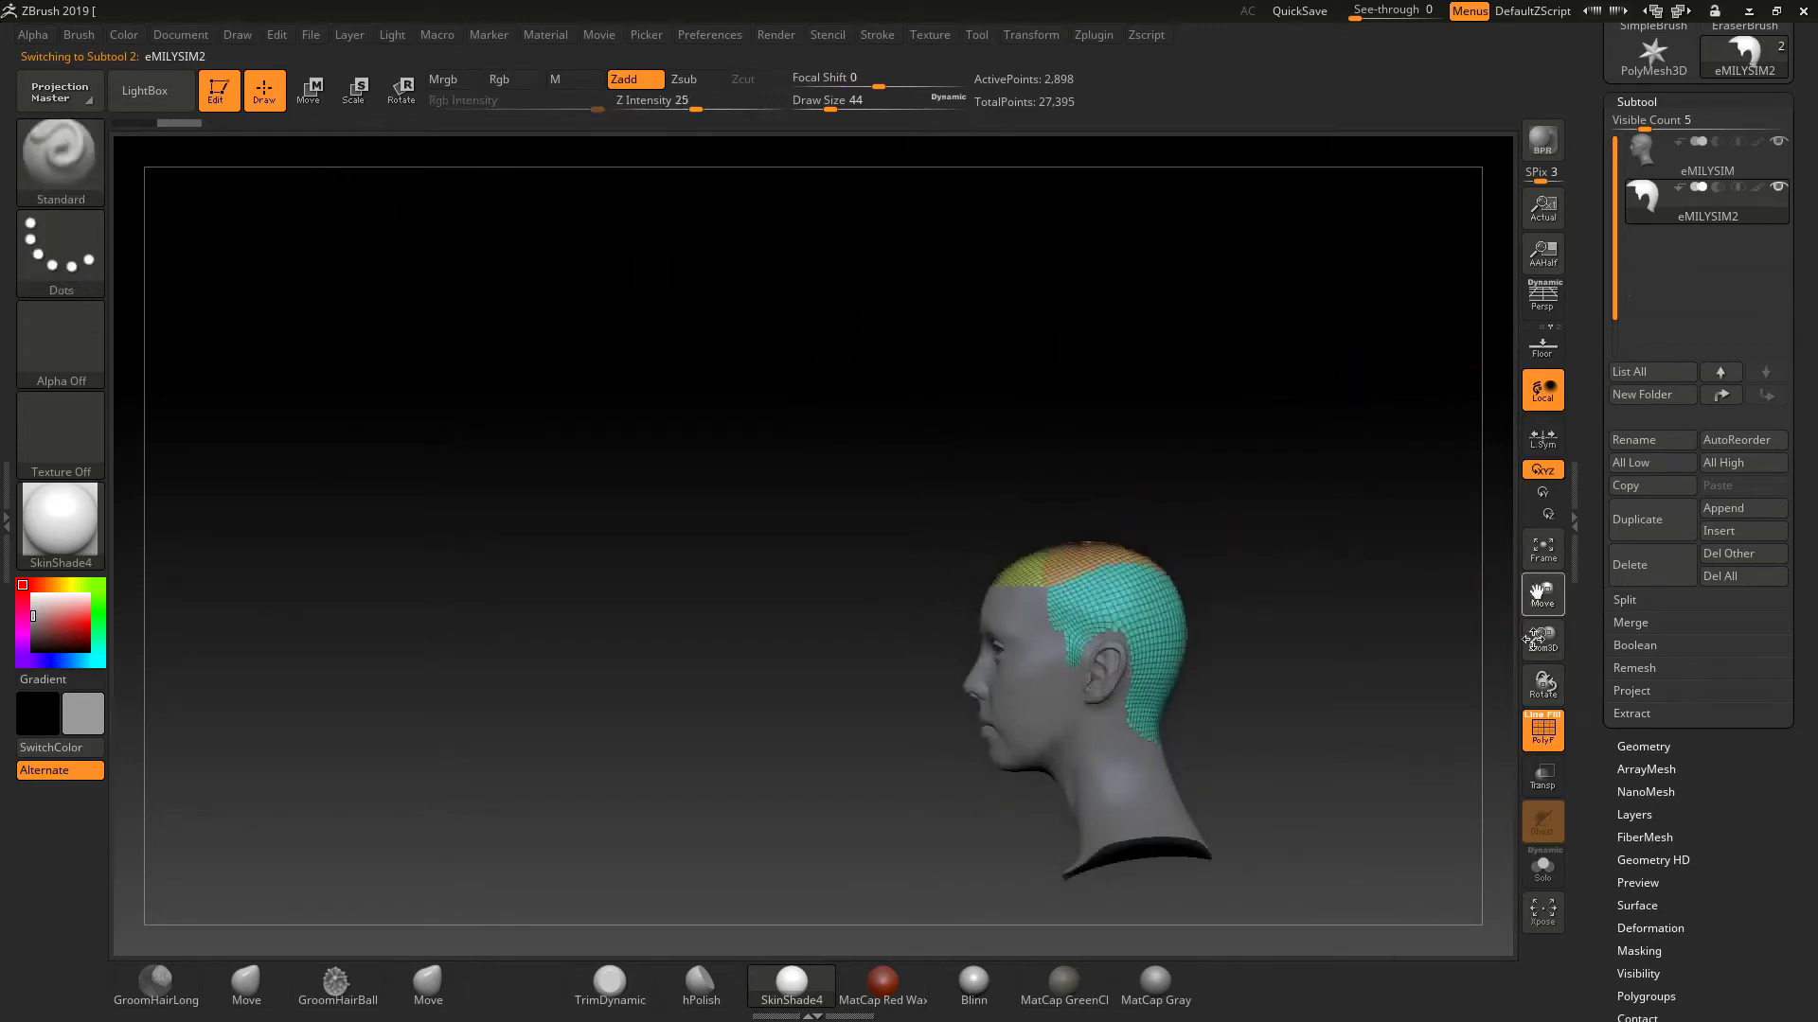
left_click_drag(1542, 639, 1072, 440)
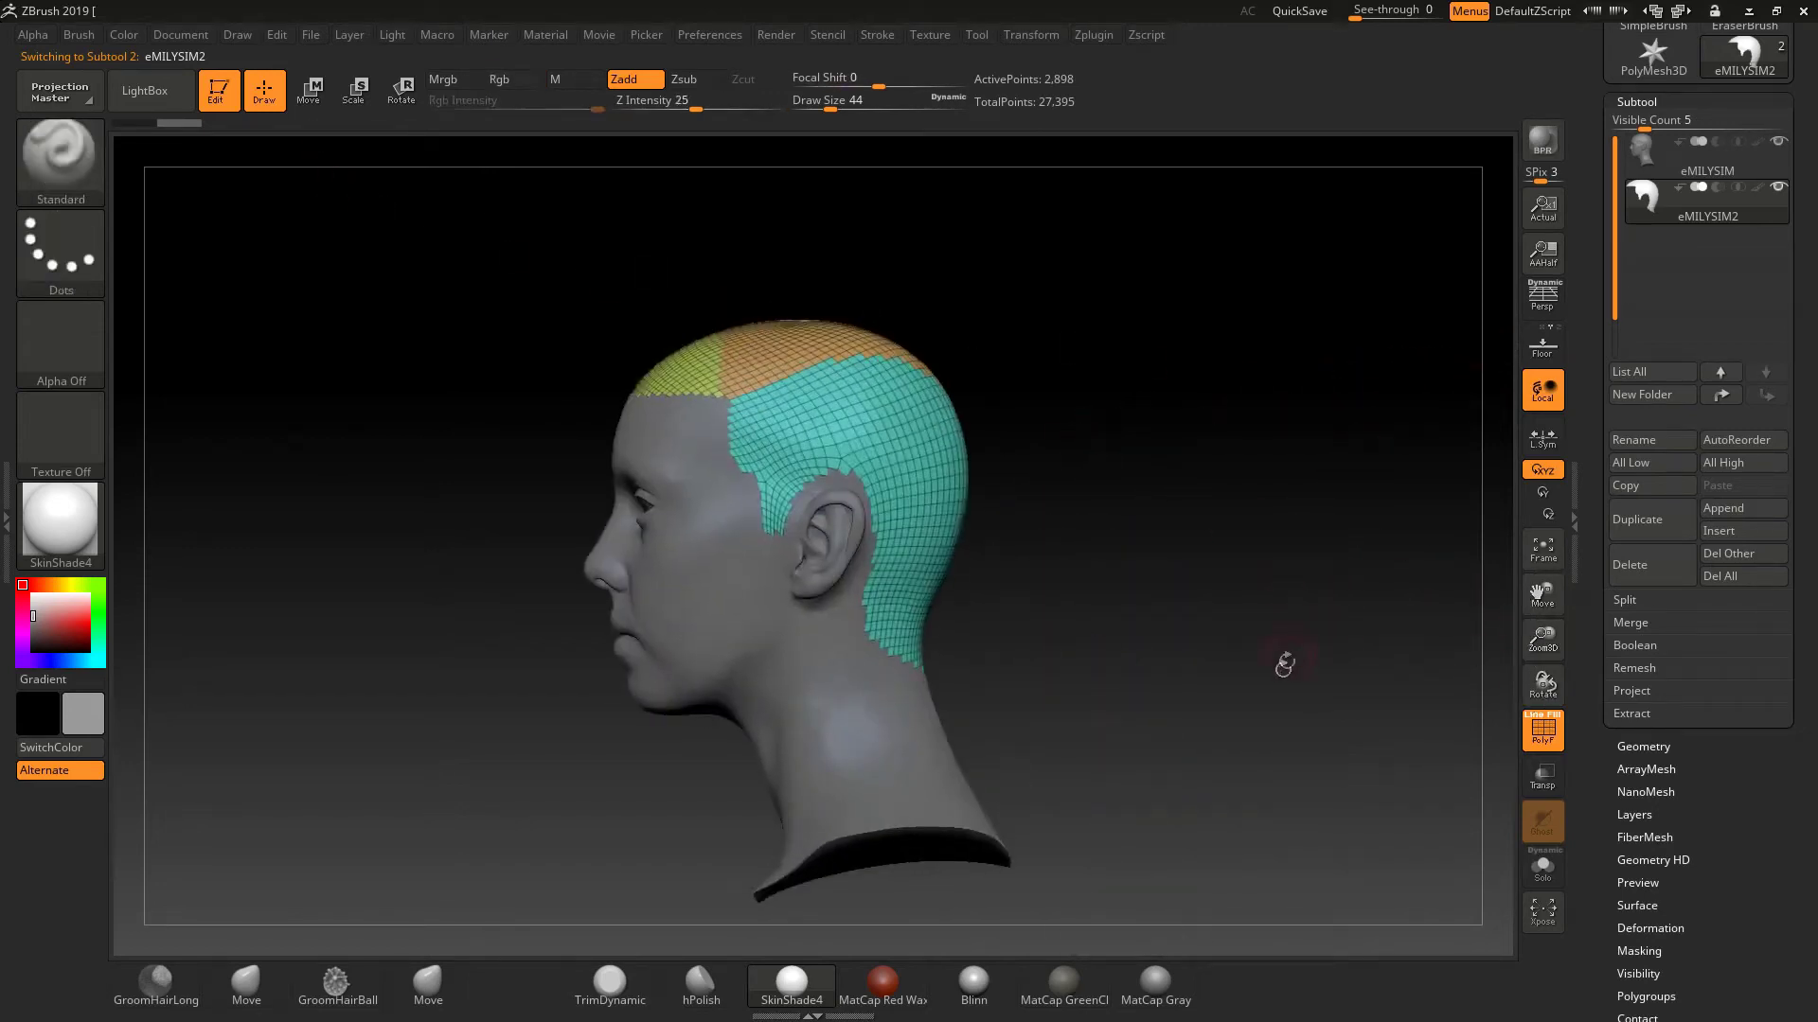
left_click_drag(1290, 648, 1283, 363)
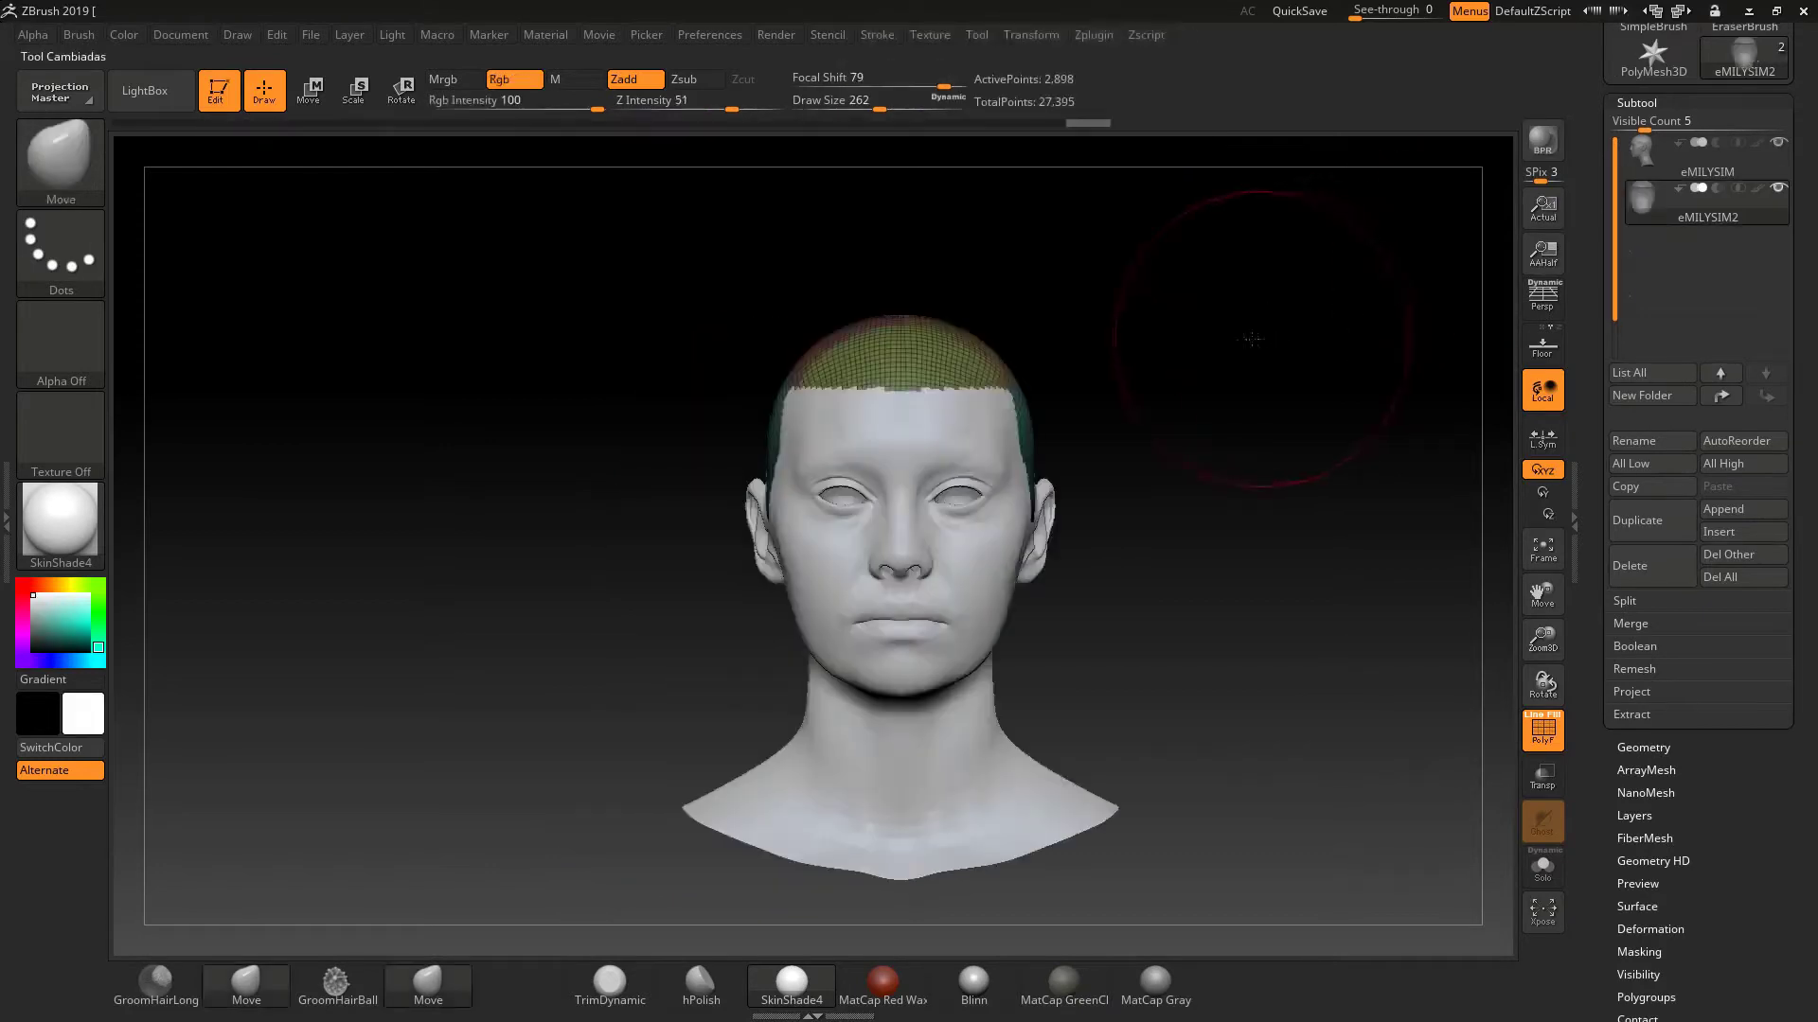
left_click_drag(1251, 338, 1174, 367)
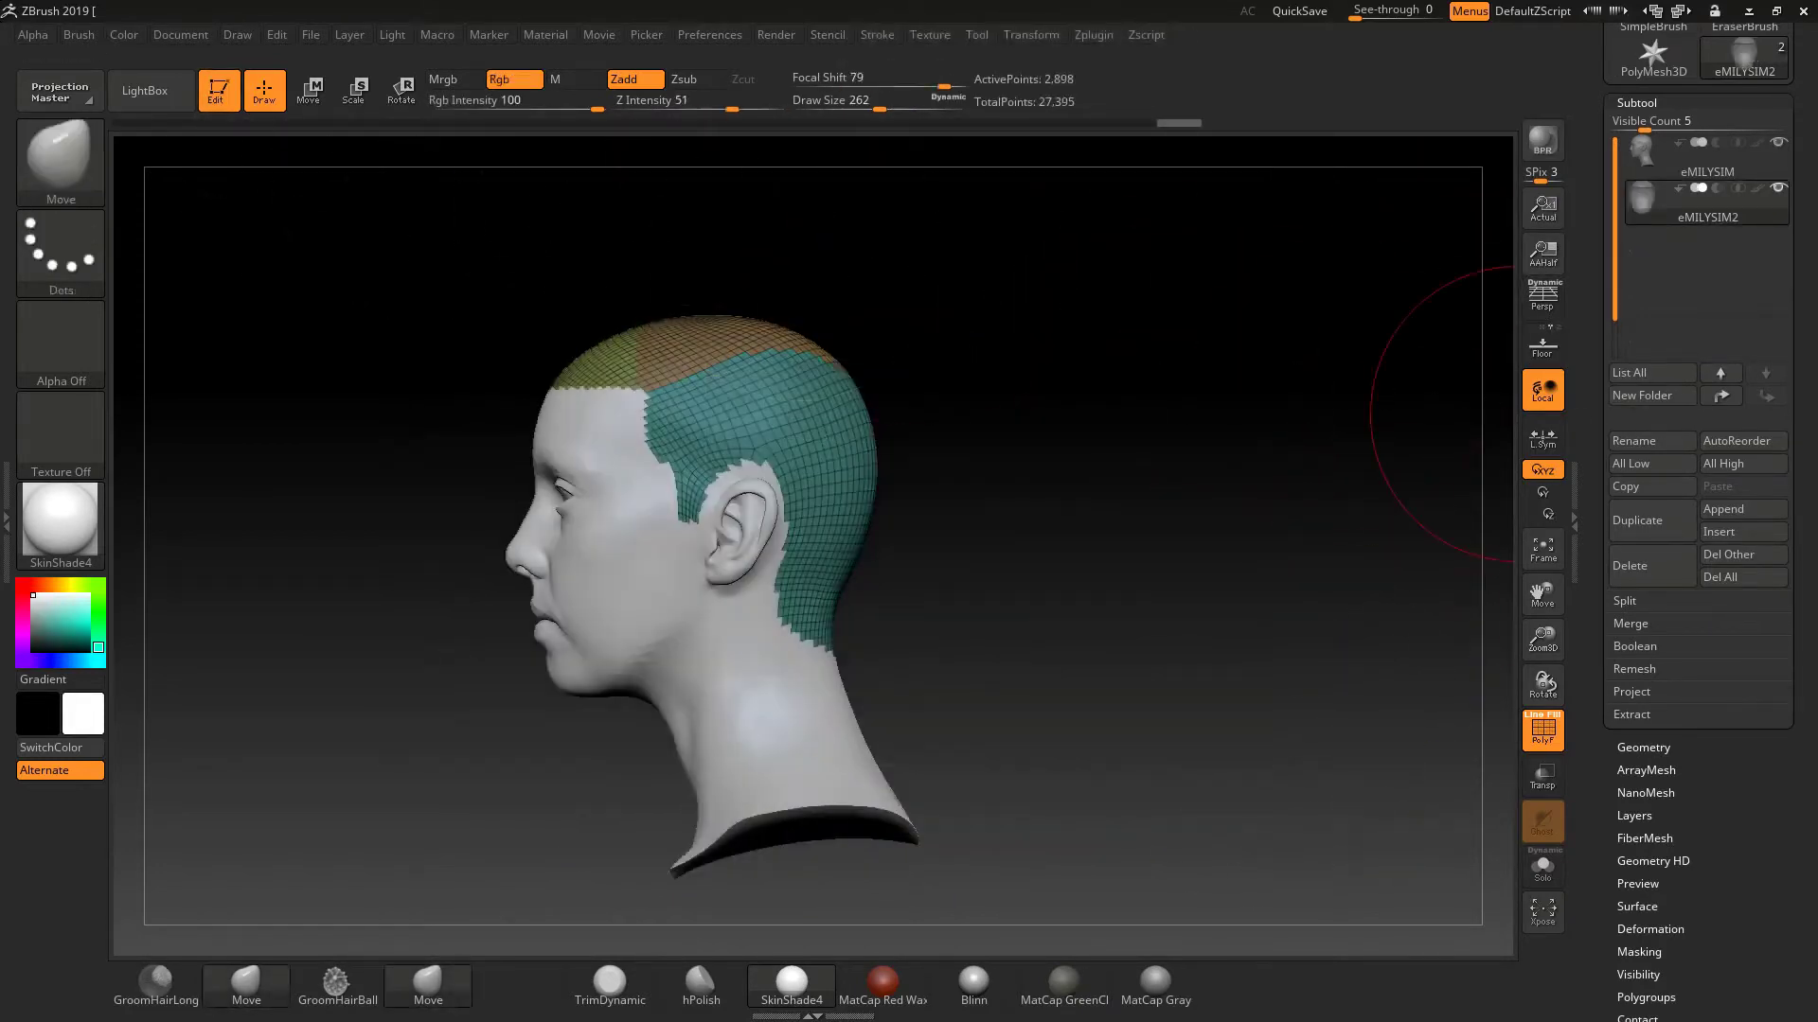
left_click(1634, 101)
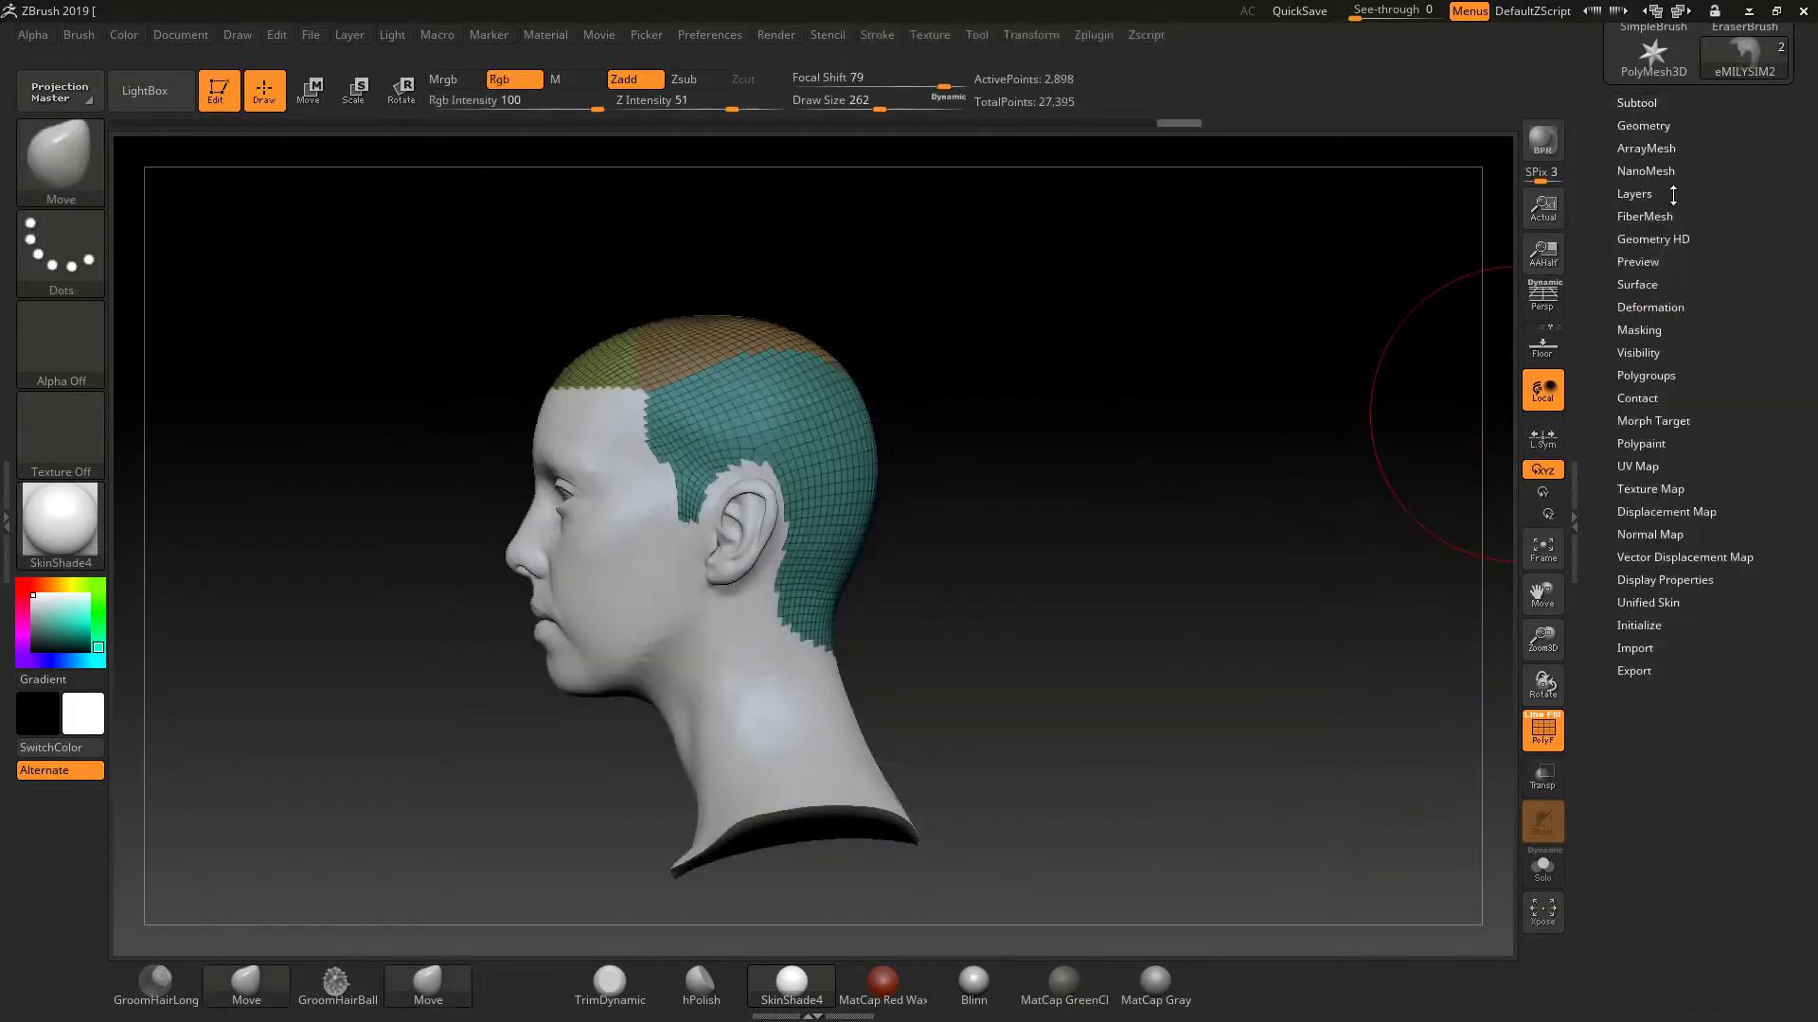
left_click(1648, 124)
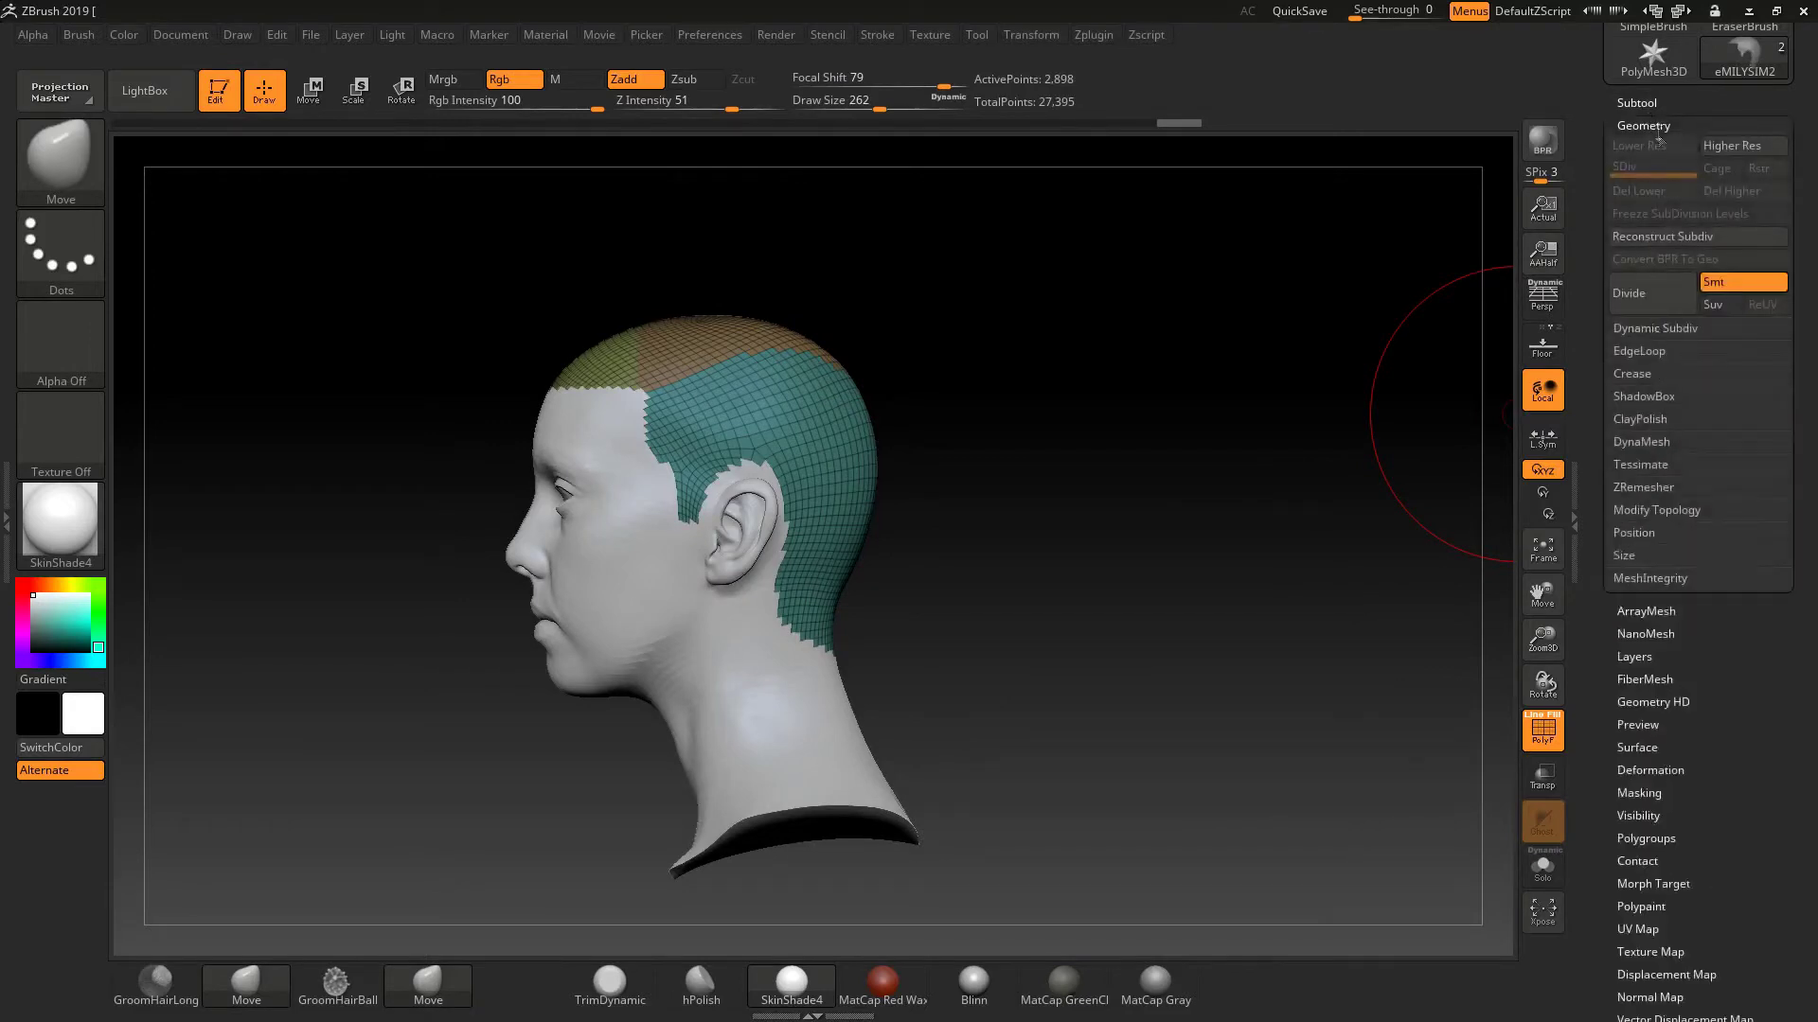
left_click(1657, 127)
left_click(1652, 216)
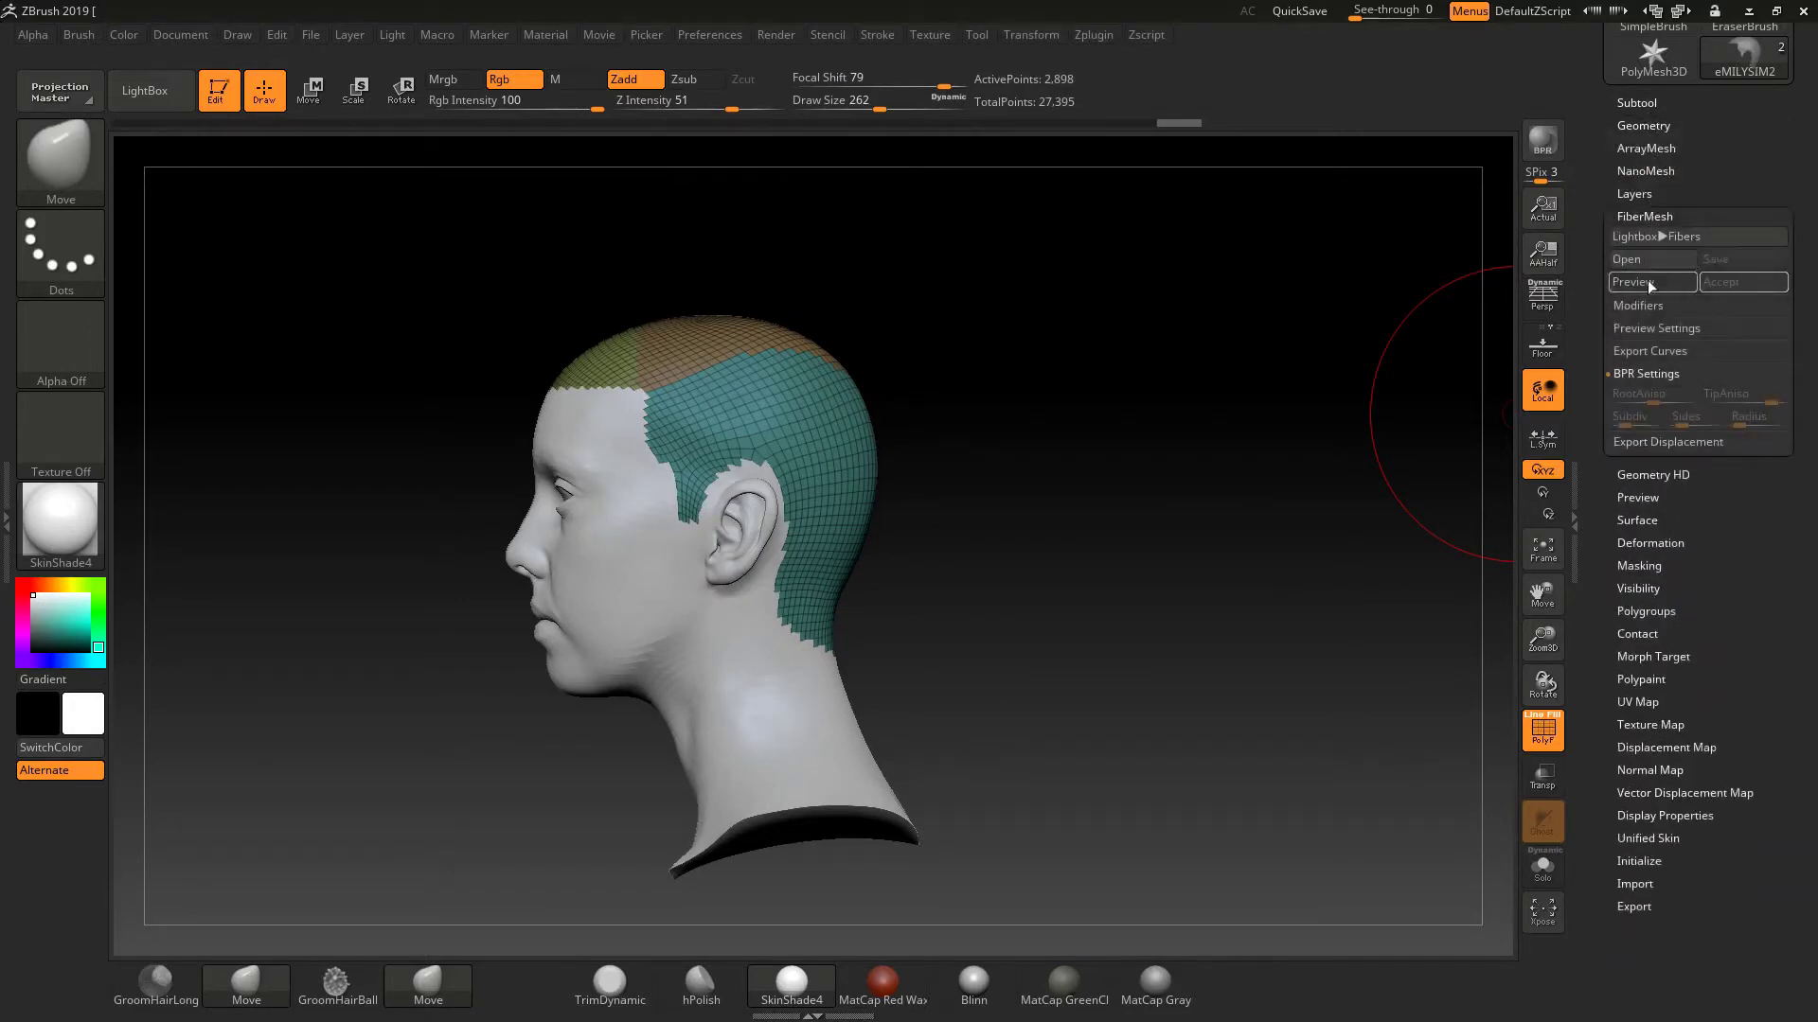
left_click(1648, 280)
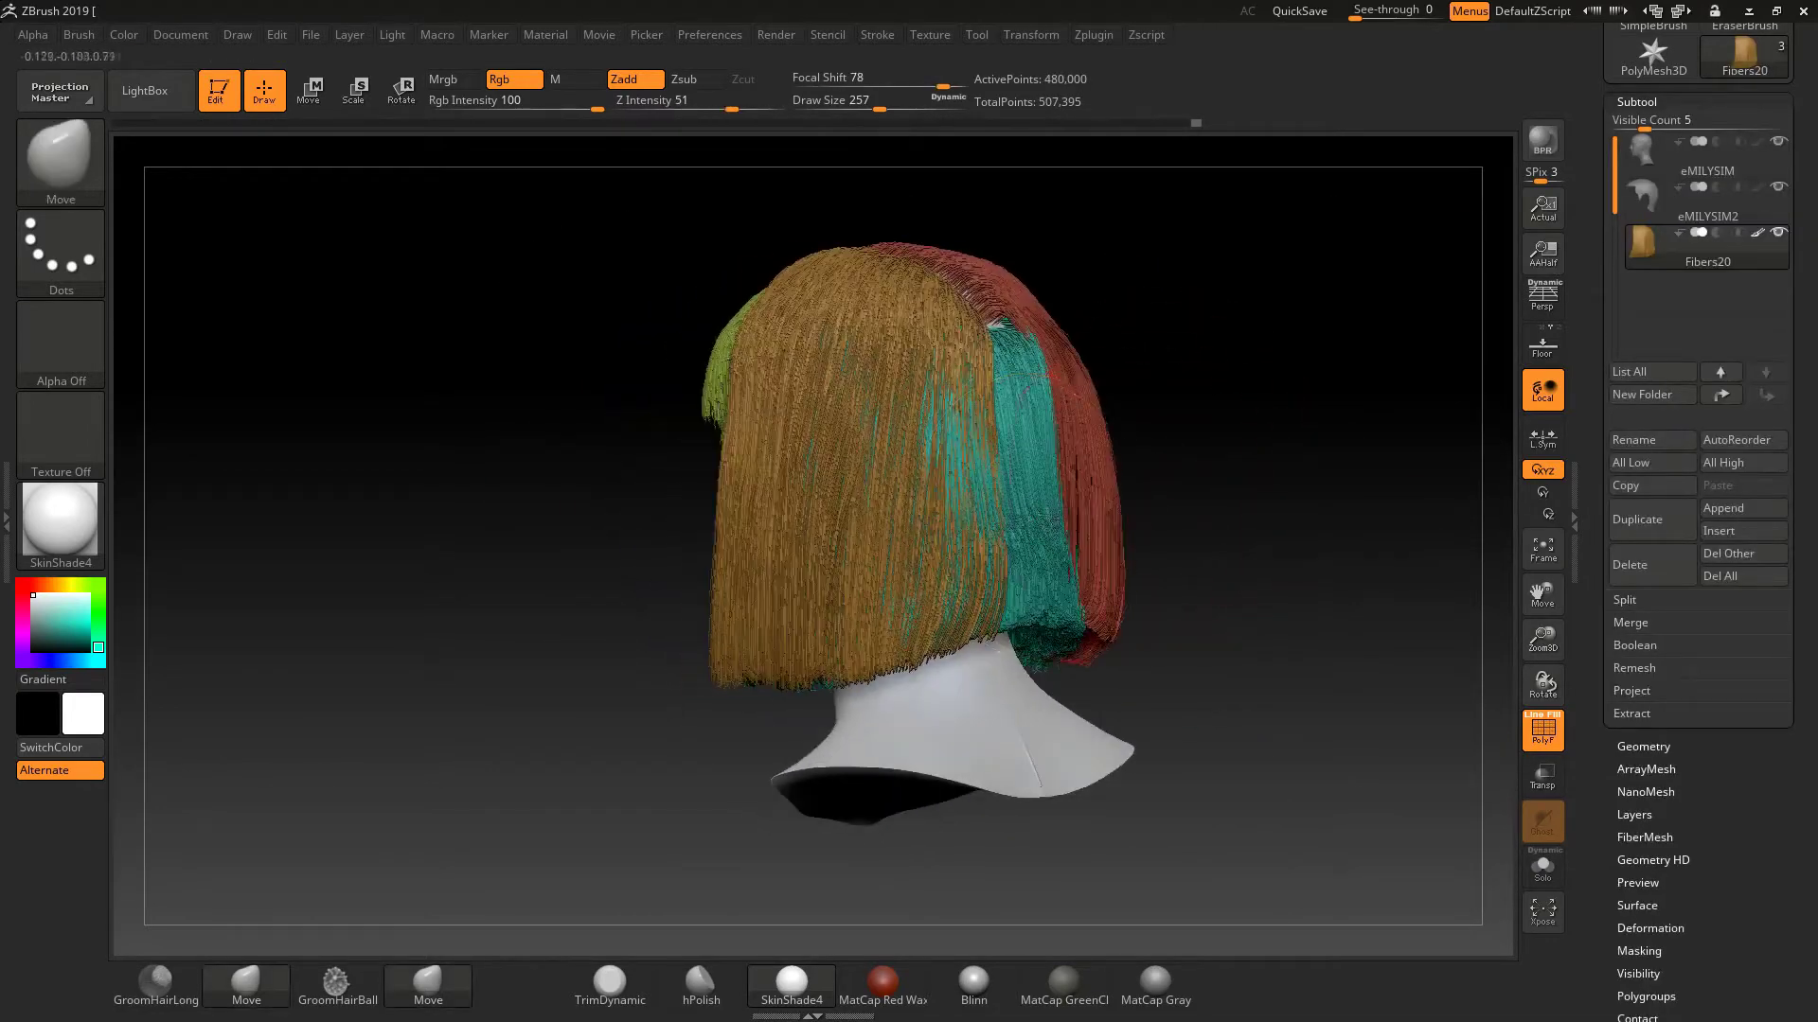
Show the whole bob-haired head in front view and collapse the Subtool list.
left_click_drag(1041, 530, 1177, 527)
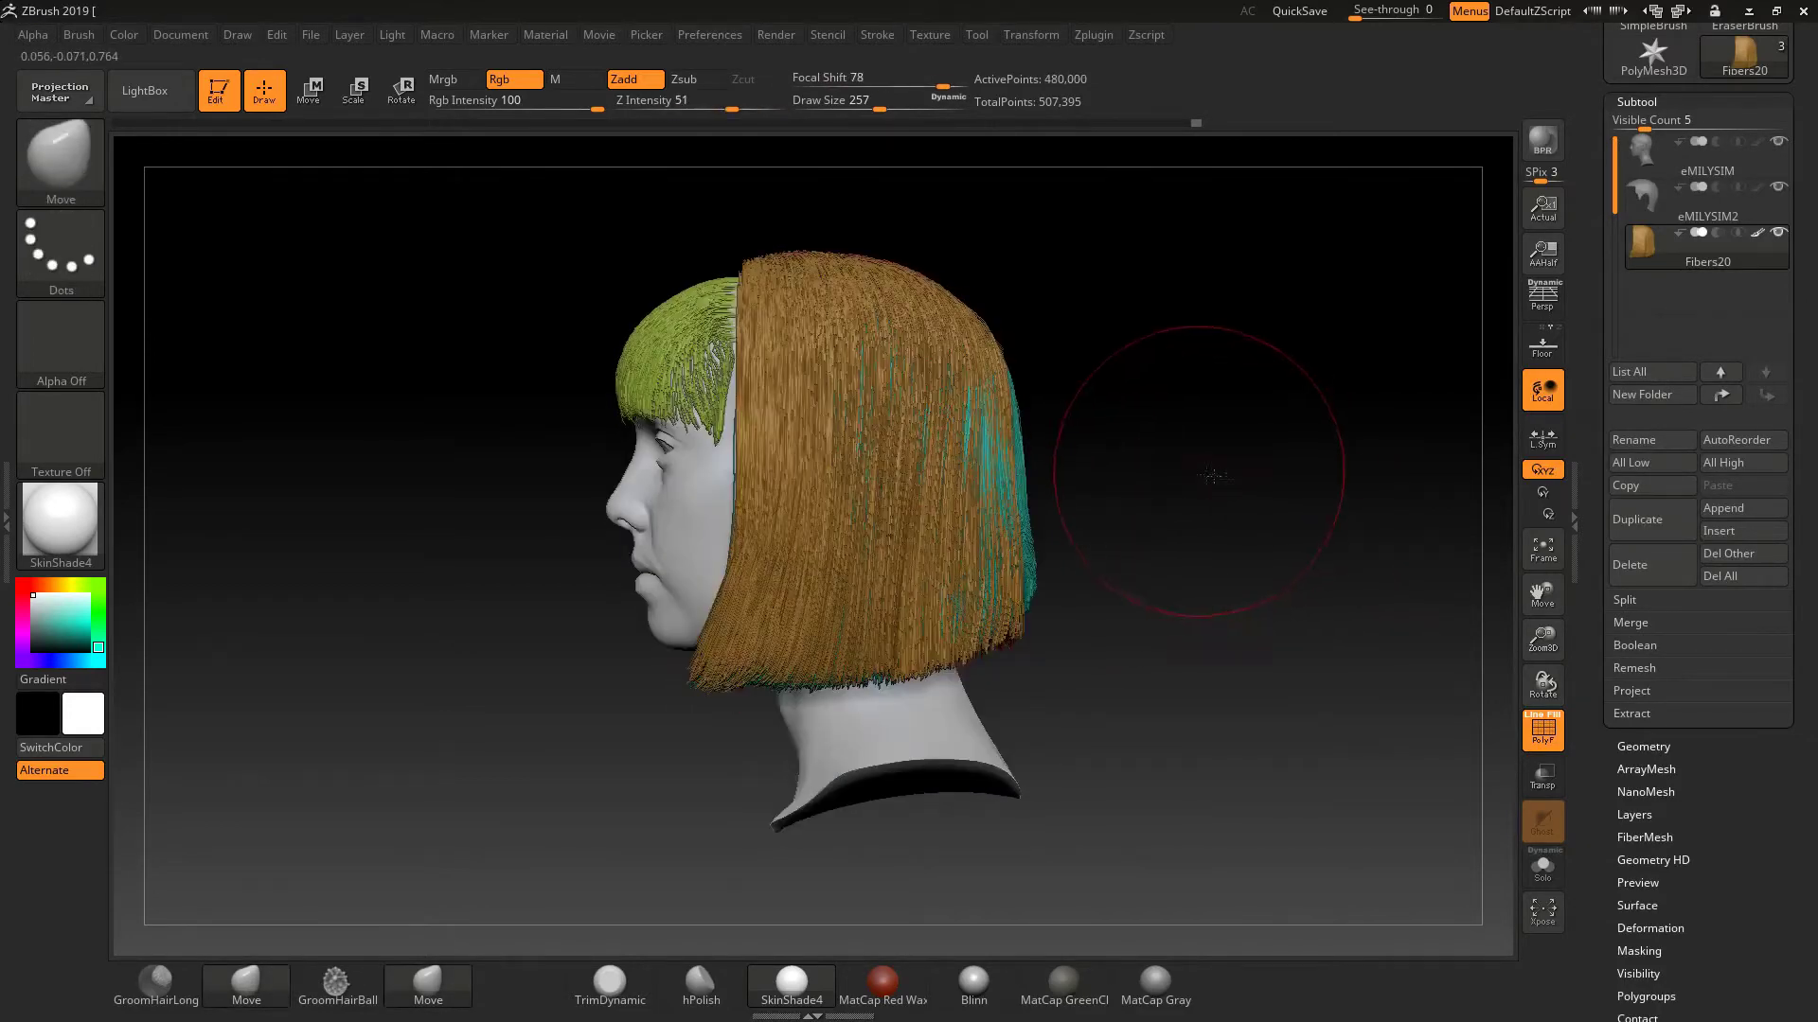
left_click_drag(1212, 476, 1313, 494)
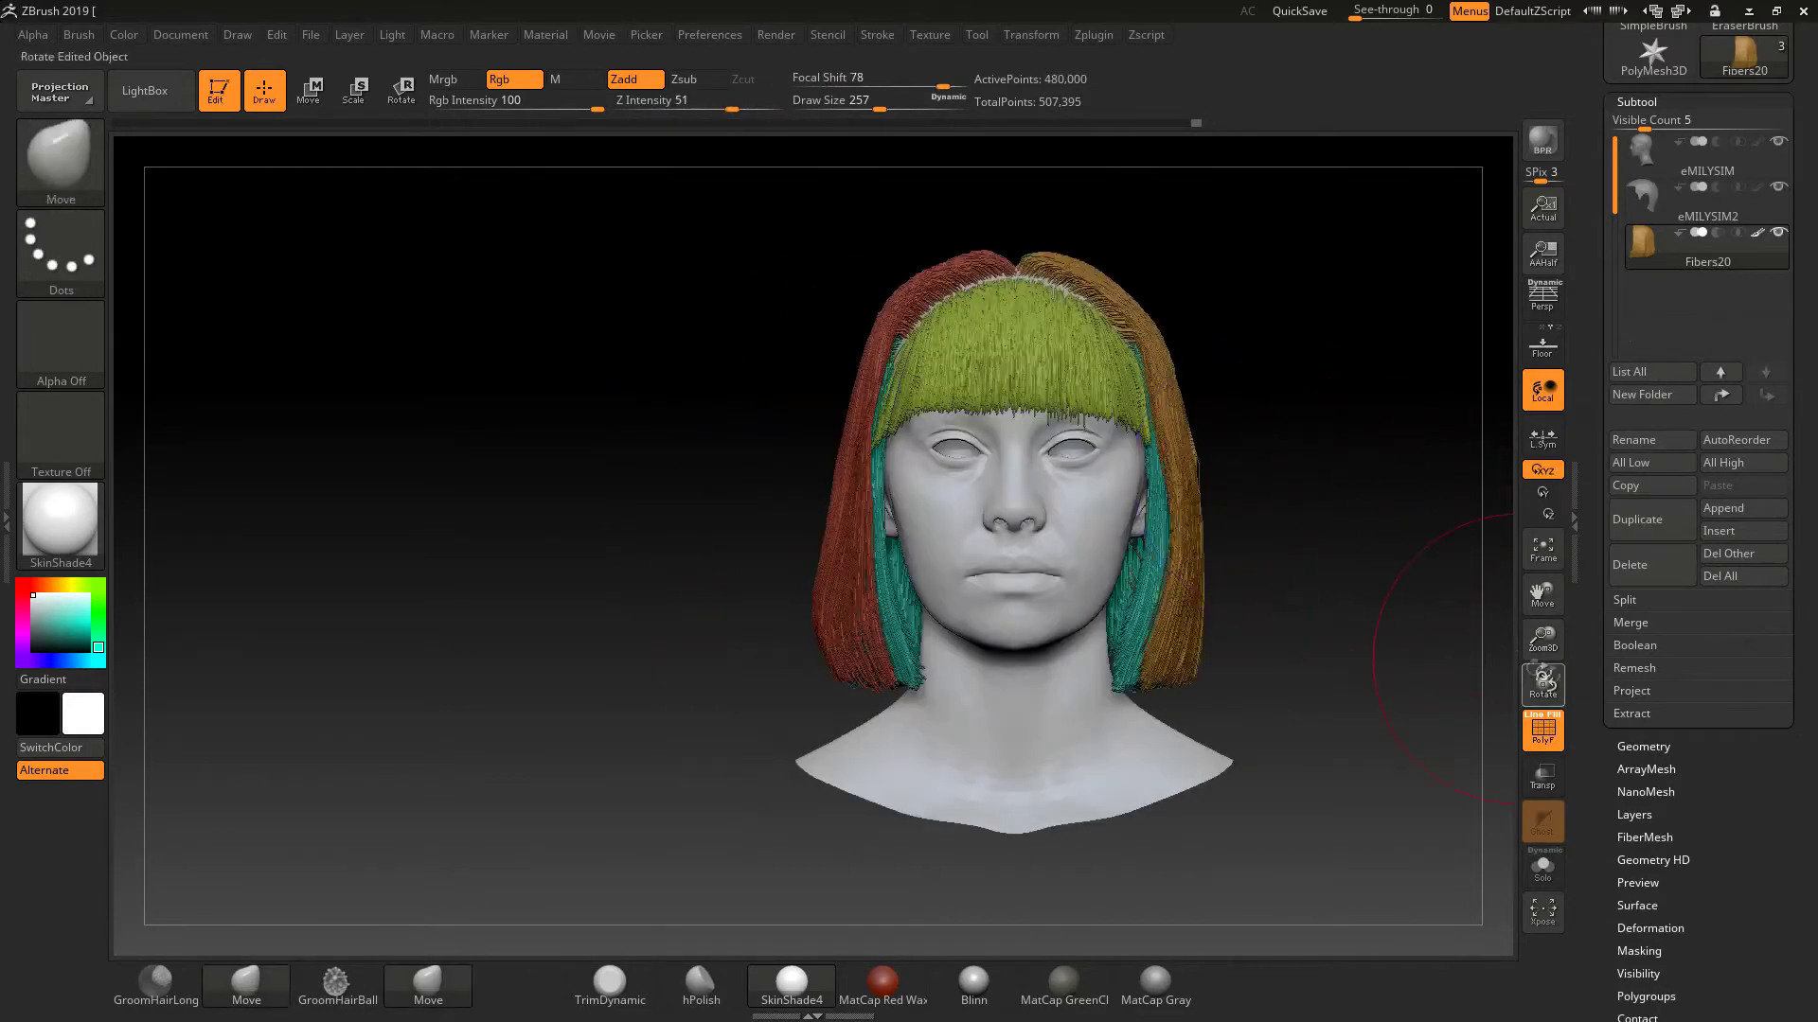
left_click_drag(1542, 639, 1542, 667)
left_click(1643, 101)
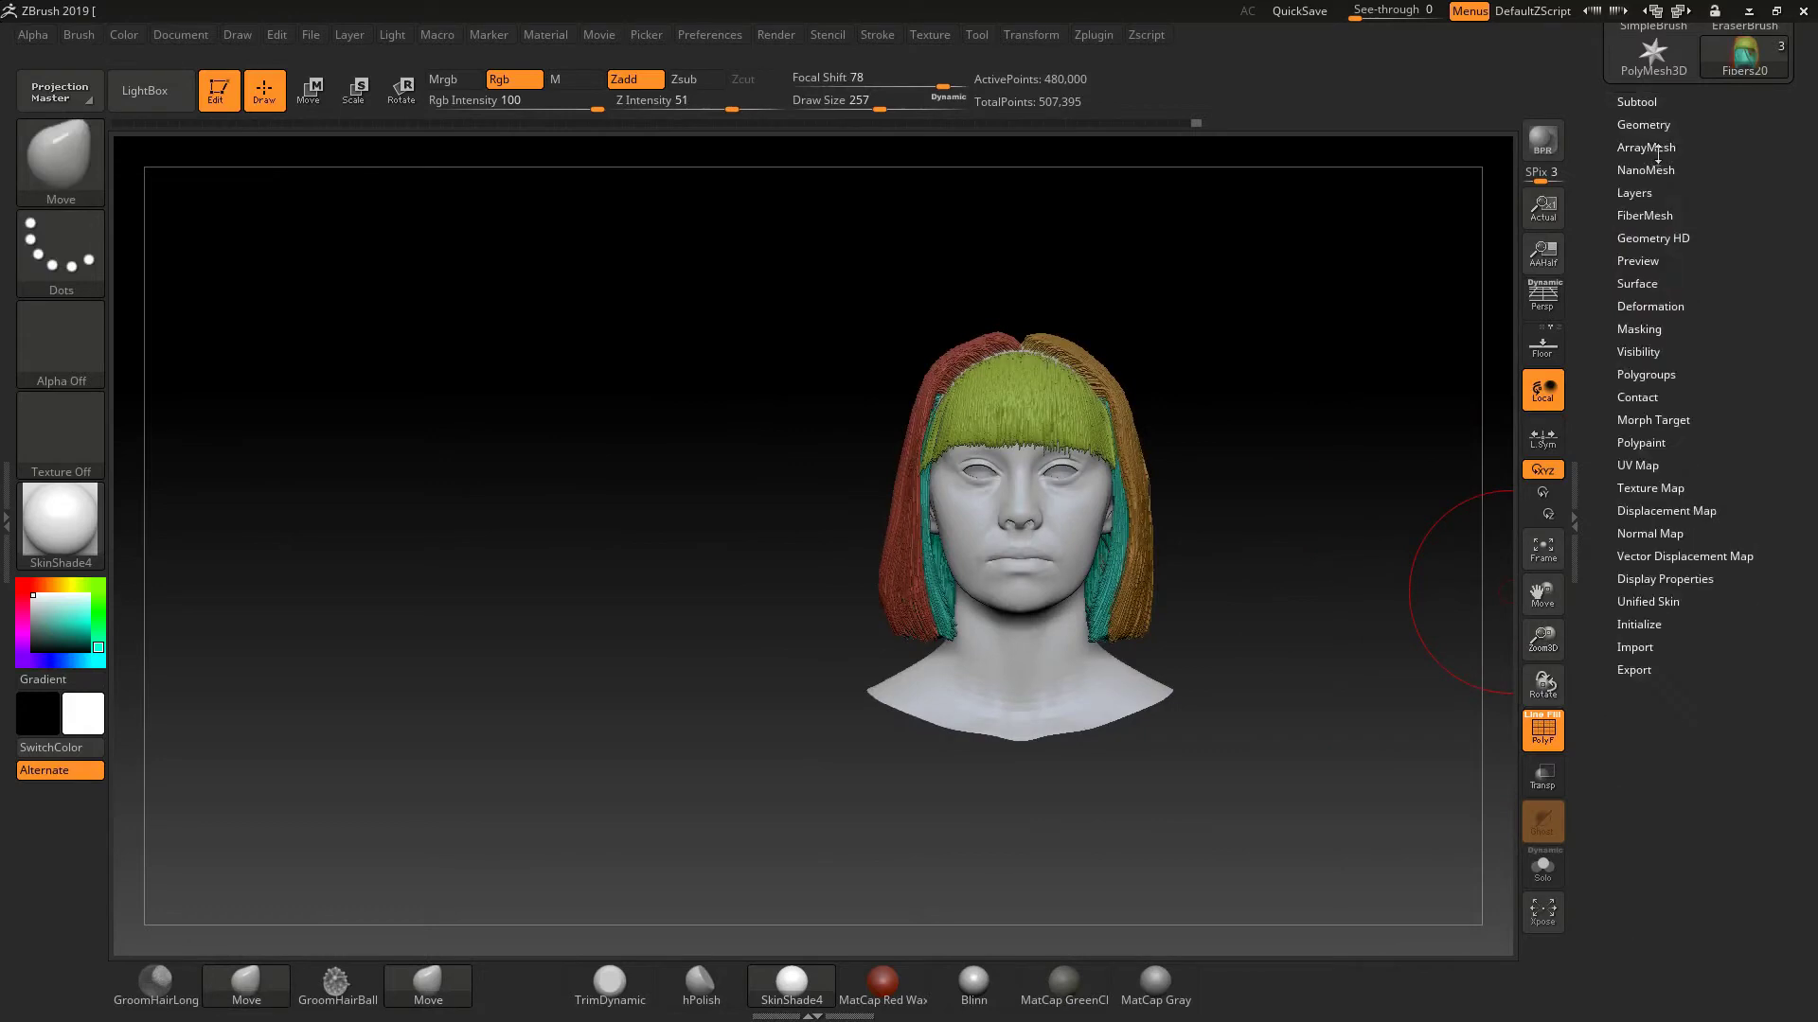
Turn off PolyF polygroup colouring and orbit around the grey bob to inspect it.
left_click(1542, 730)
mouse_move(1372, 629)
left_mouse_down()
mouse_move(1248, 617)
mouse_move(1373, 620)
left_mouse_up()
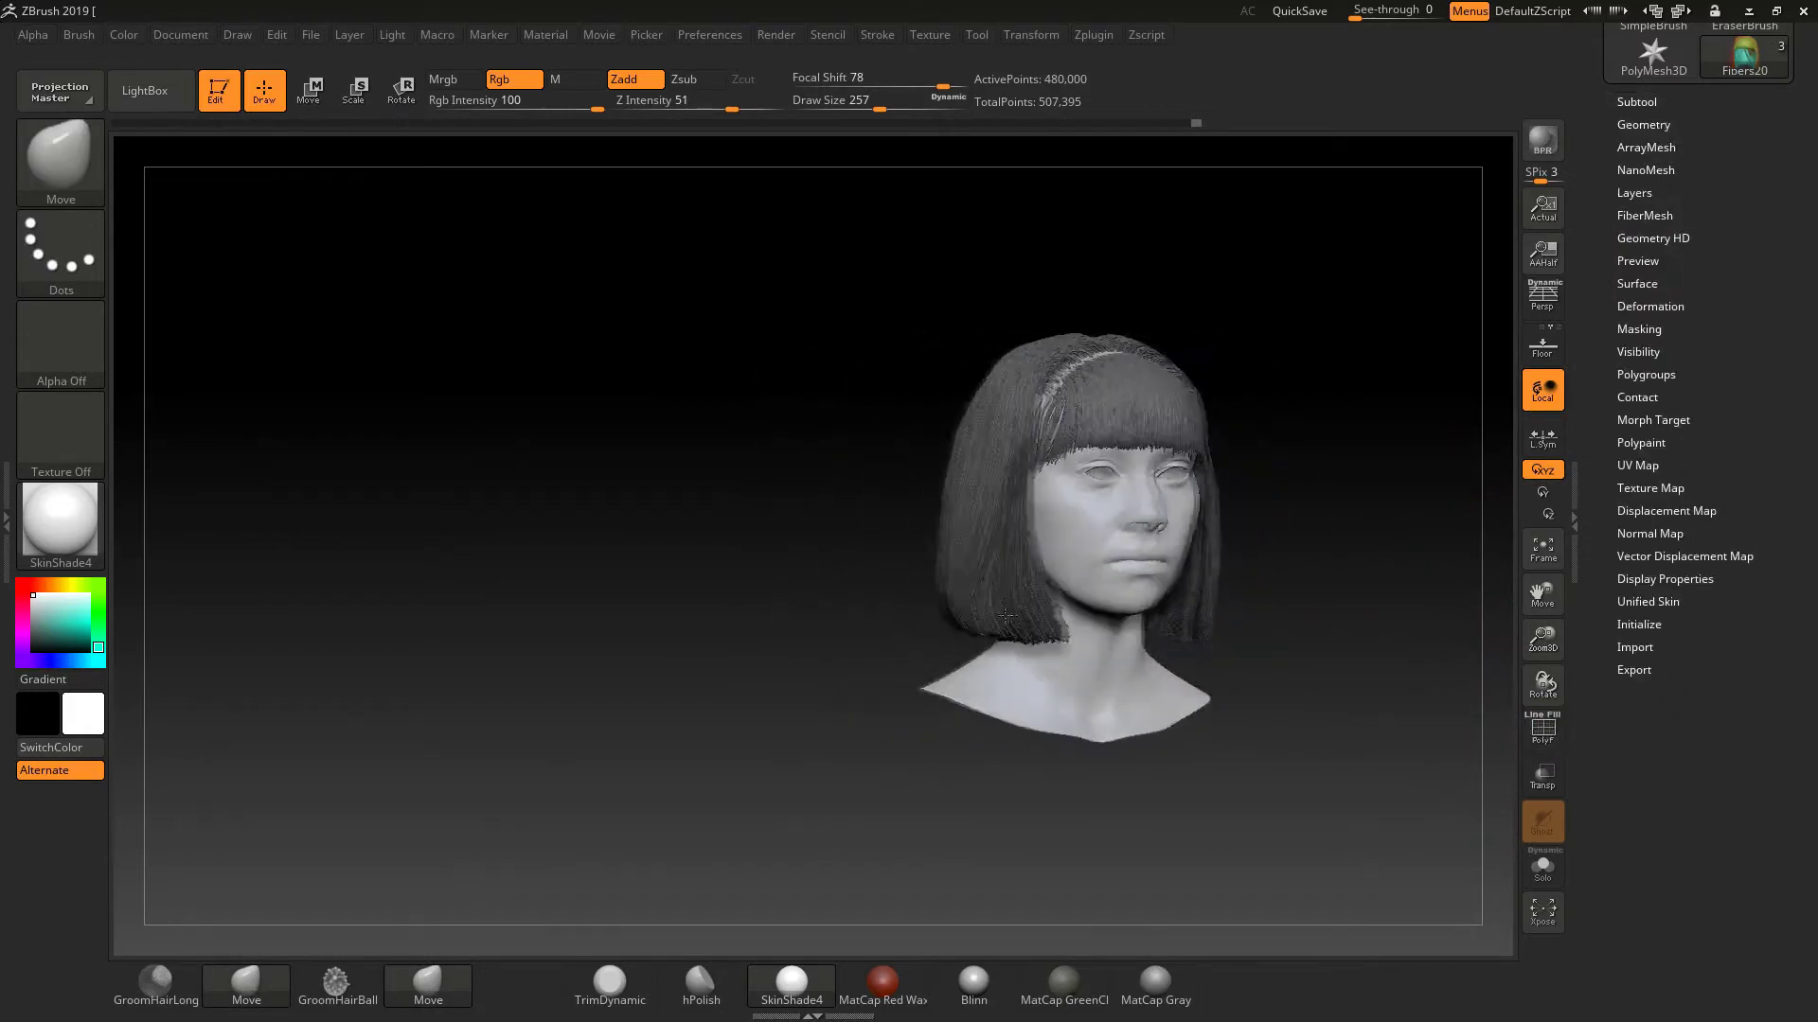
left_click_drag(1517, 611, 1489, 607, "alt")
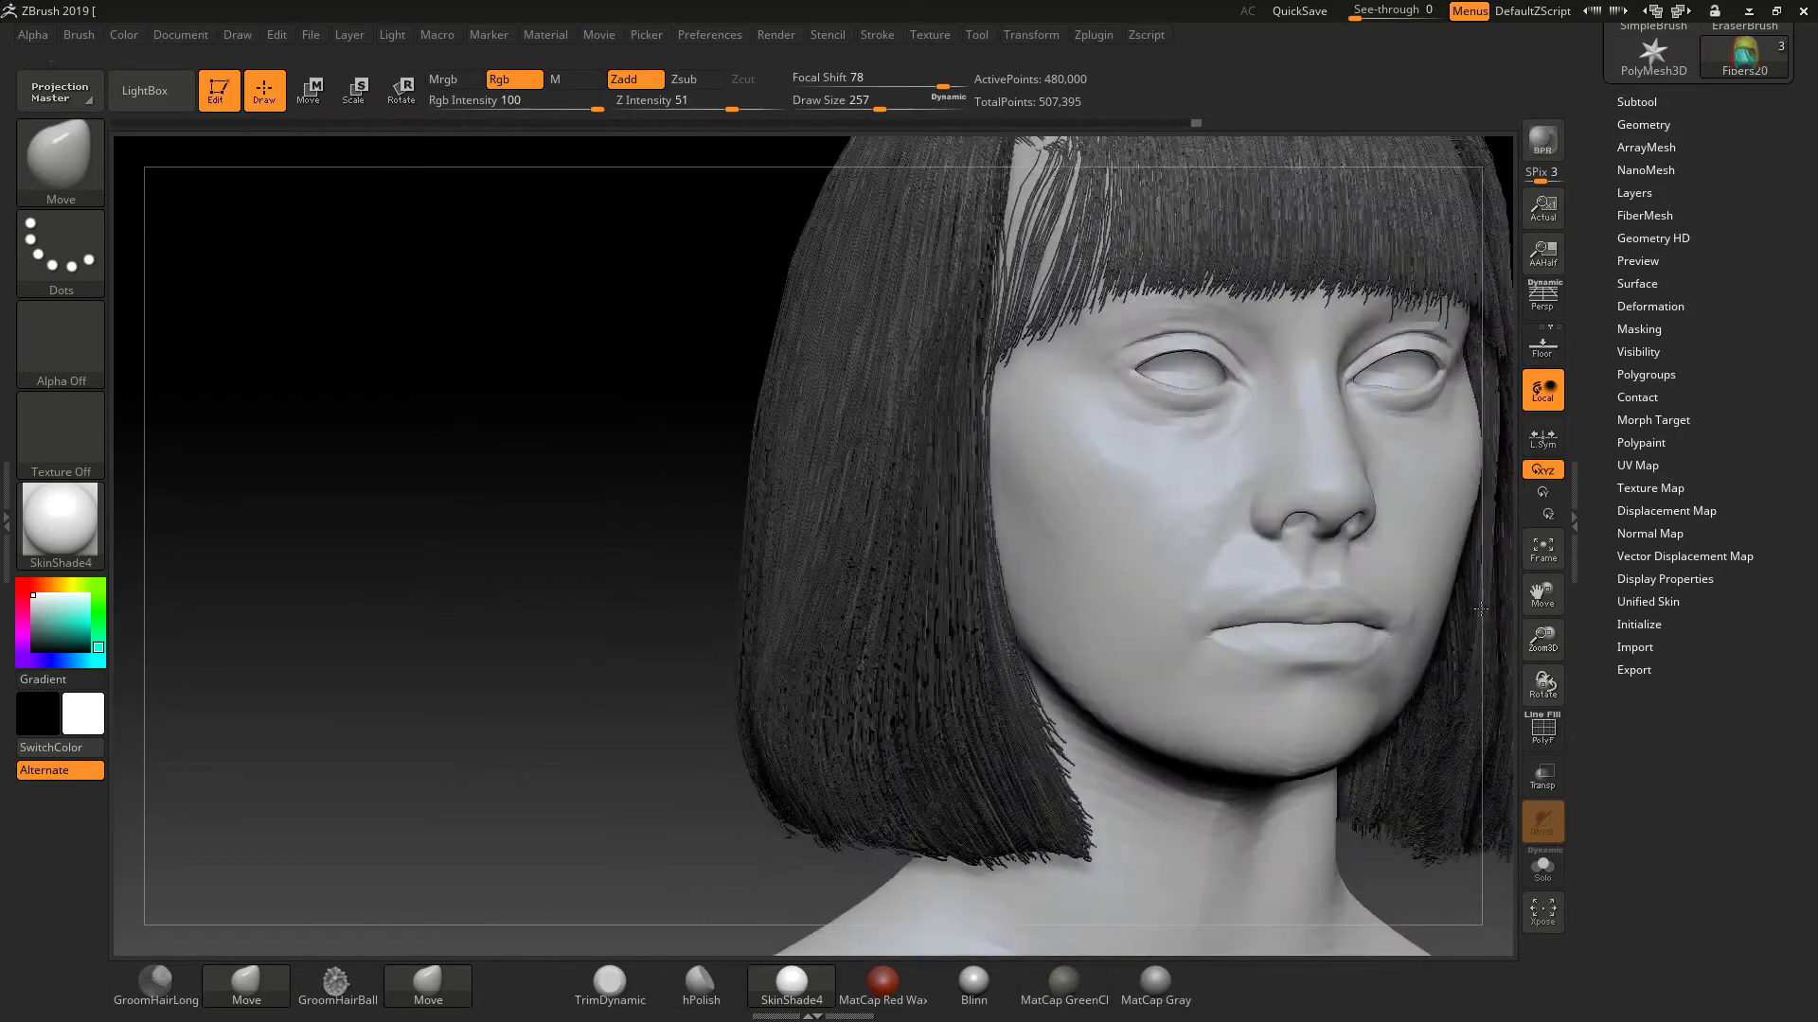
left_click_drag(1537, 589, 1534, 598, "alt")
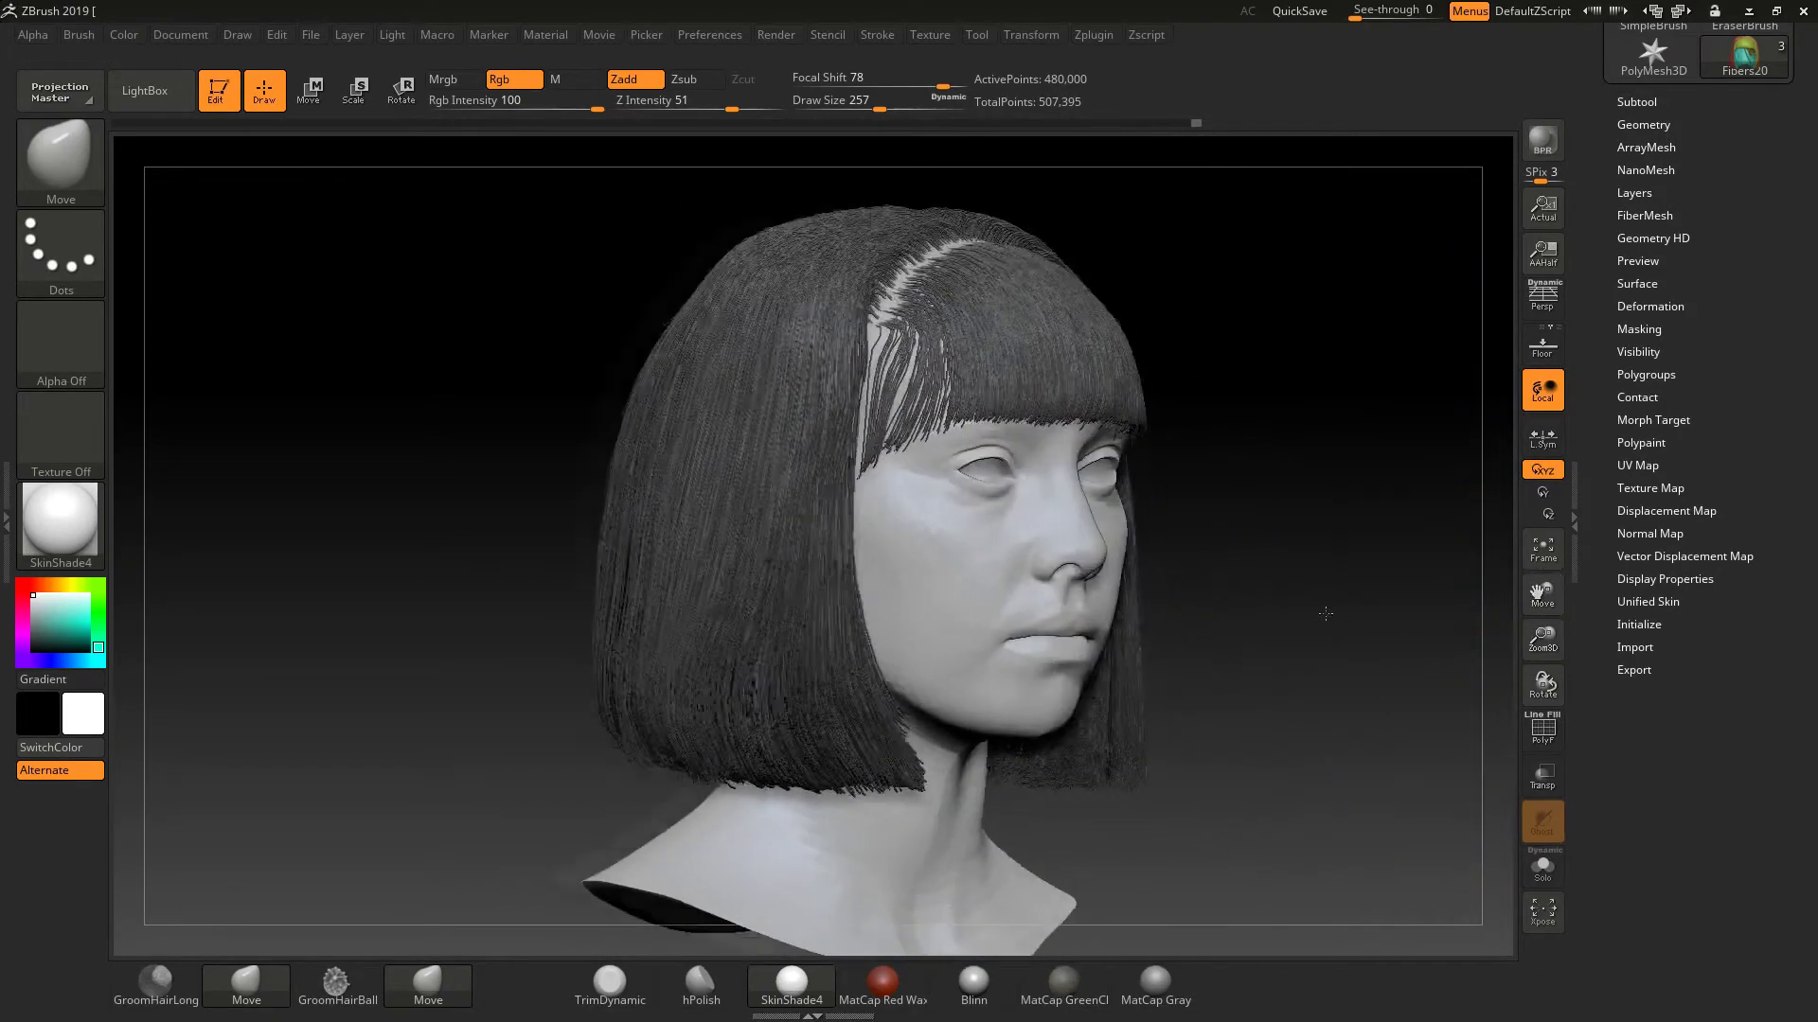
left_click_drag(1325, 610, 1513, 512)
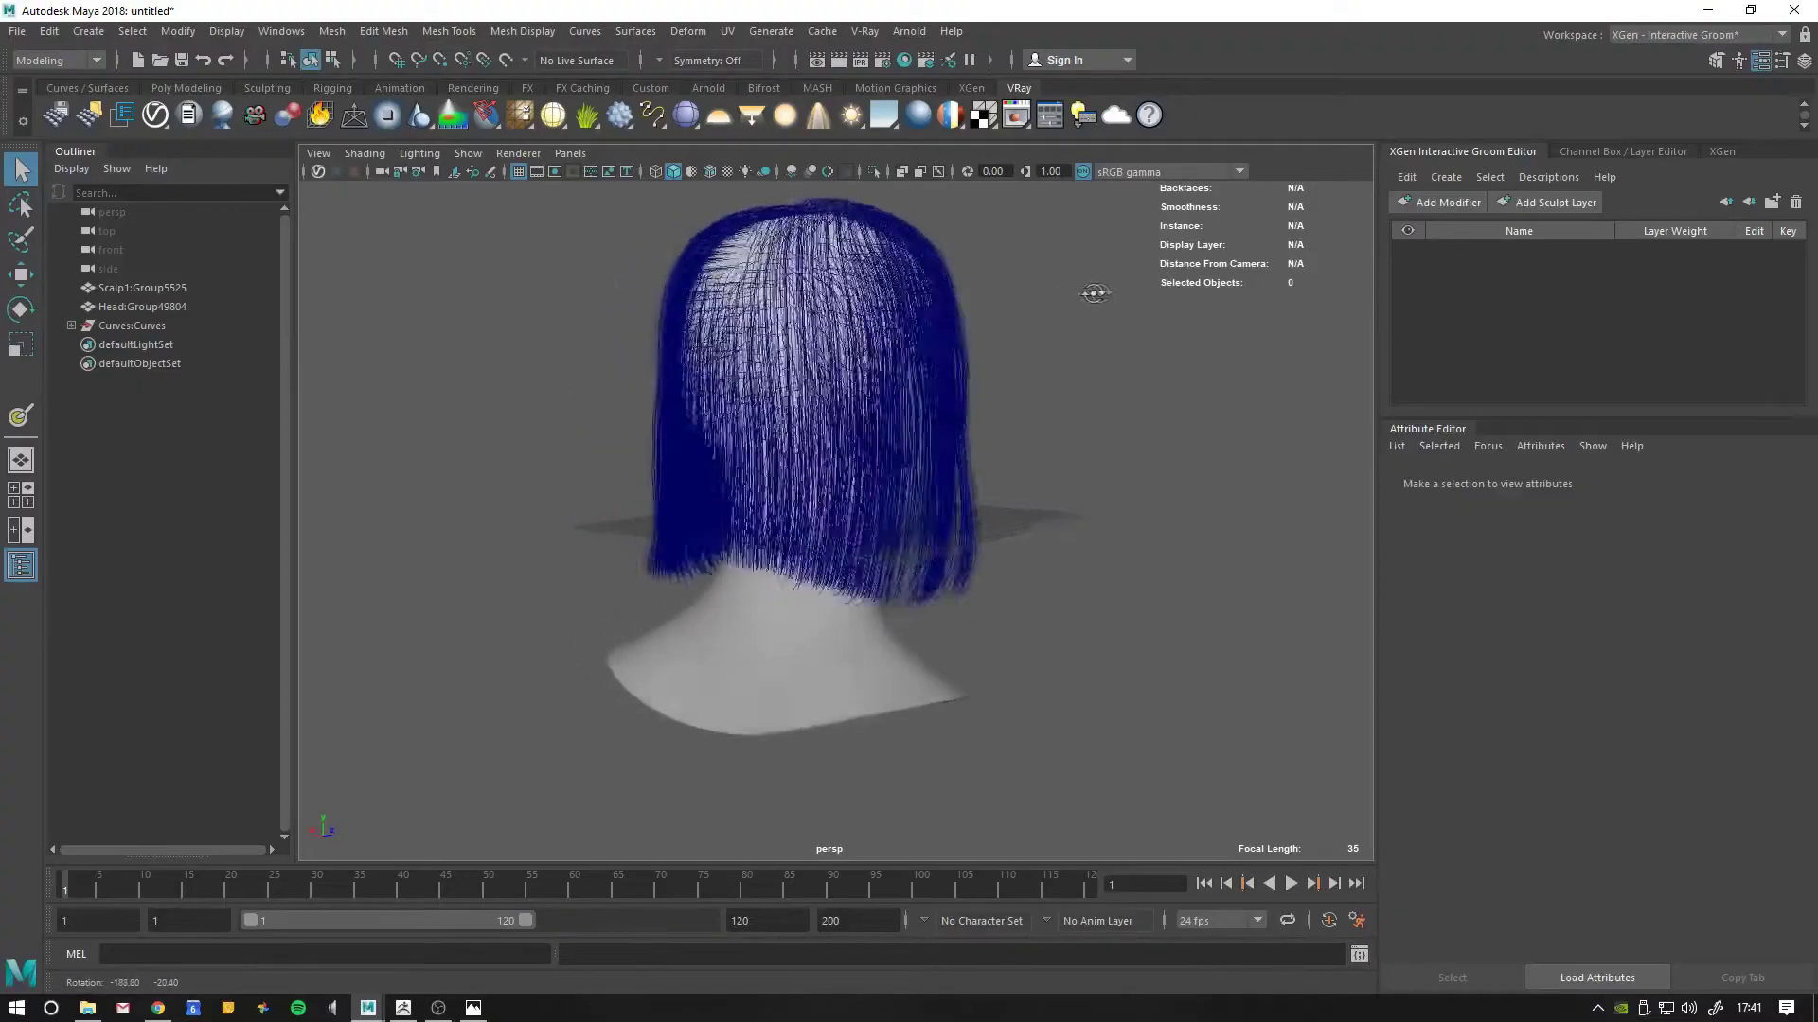
left_click_drag(1091, 292, 1584, 294, "alt")
mouse_move(925, 249)
left_mouse_down("alt")
mouse_move(954, 252)
mouse_move(937, 267)
left_mouse_up("alt")
Hide the Curves:Curves hair curves and the Head mesh.
scroll(937, 268, "up", 3)
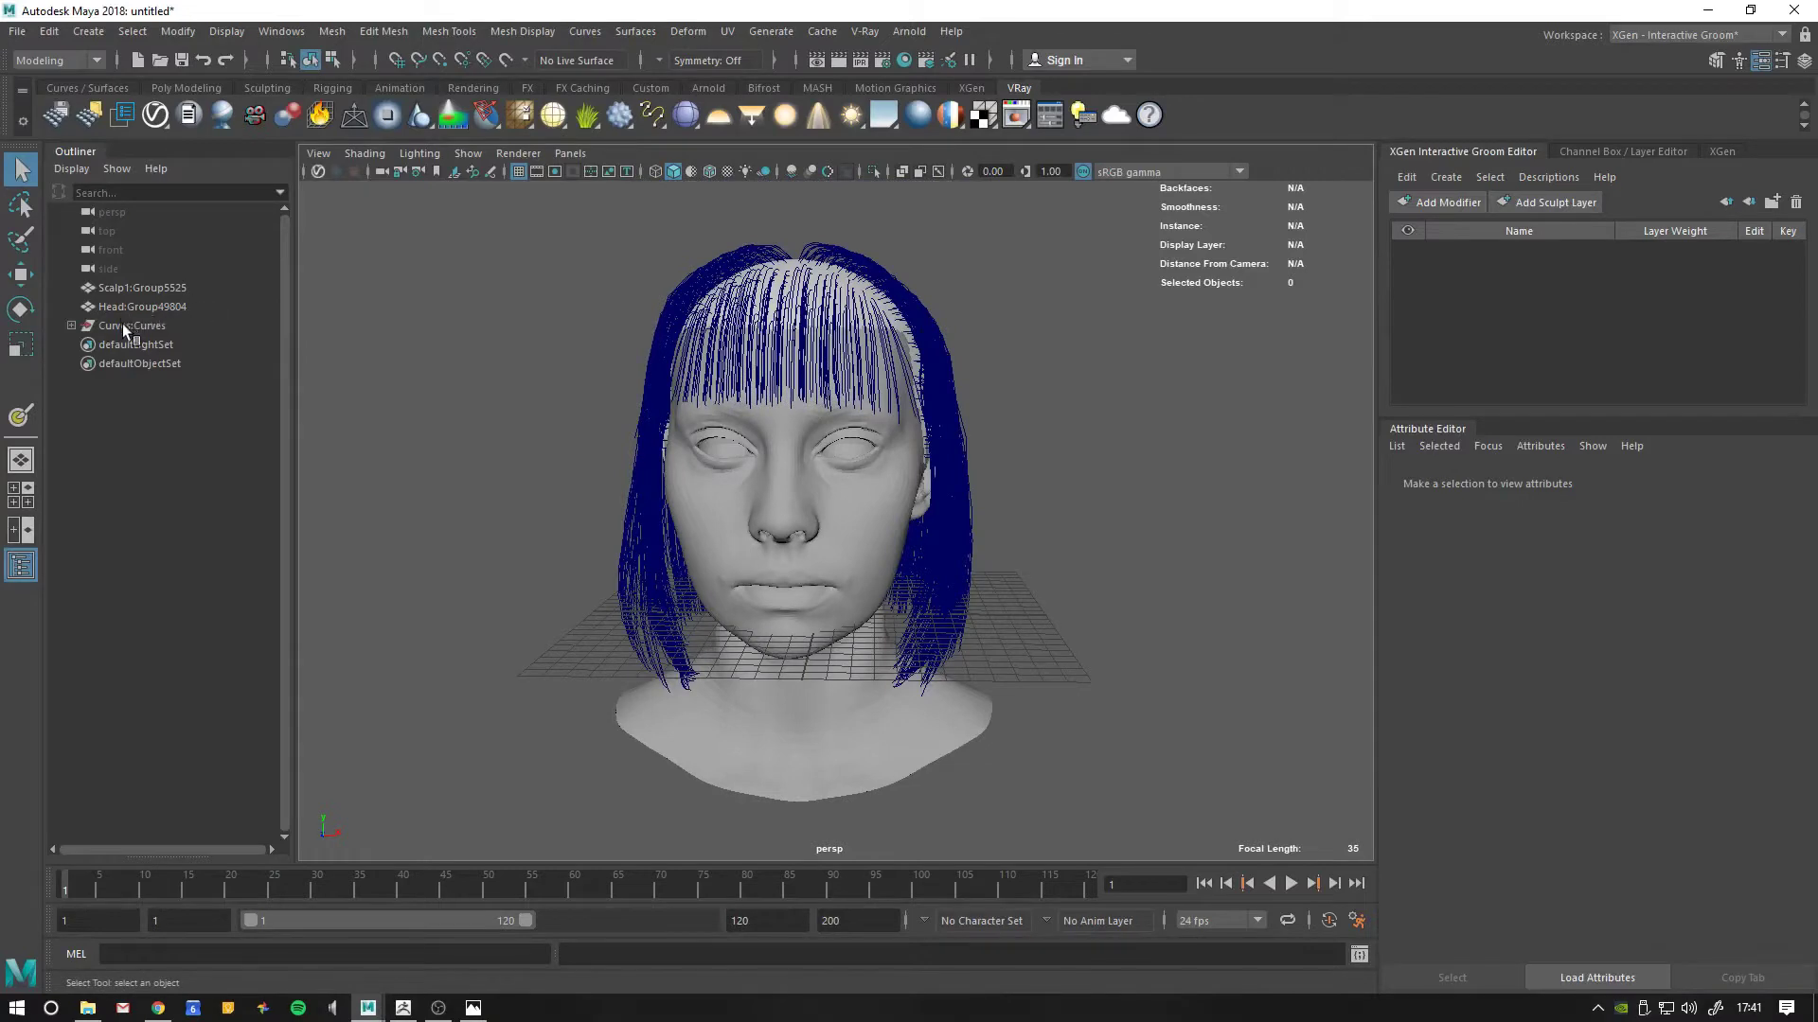
left_click(123, 325)
key("ctrl+h")
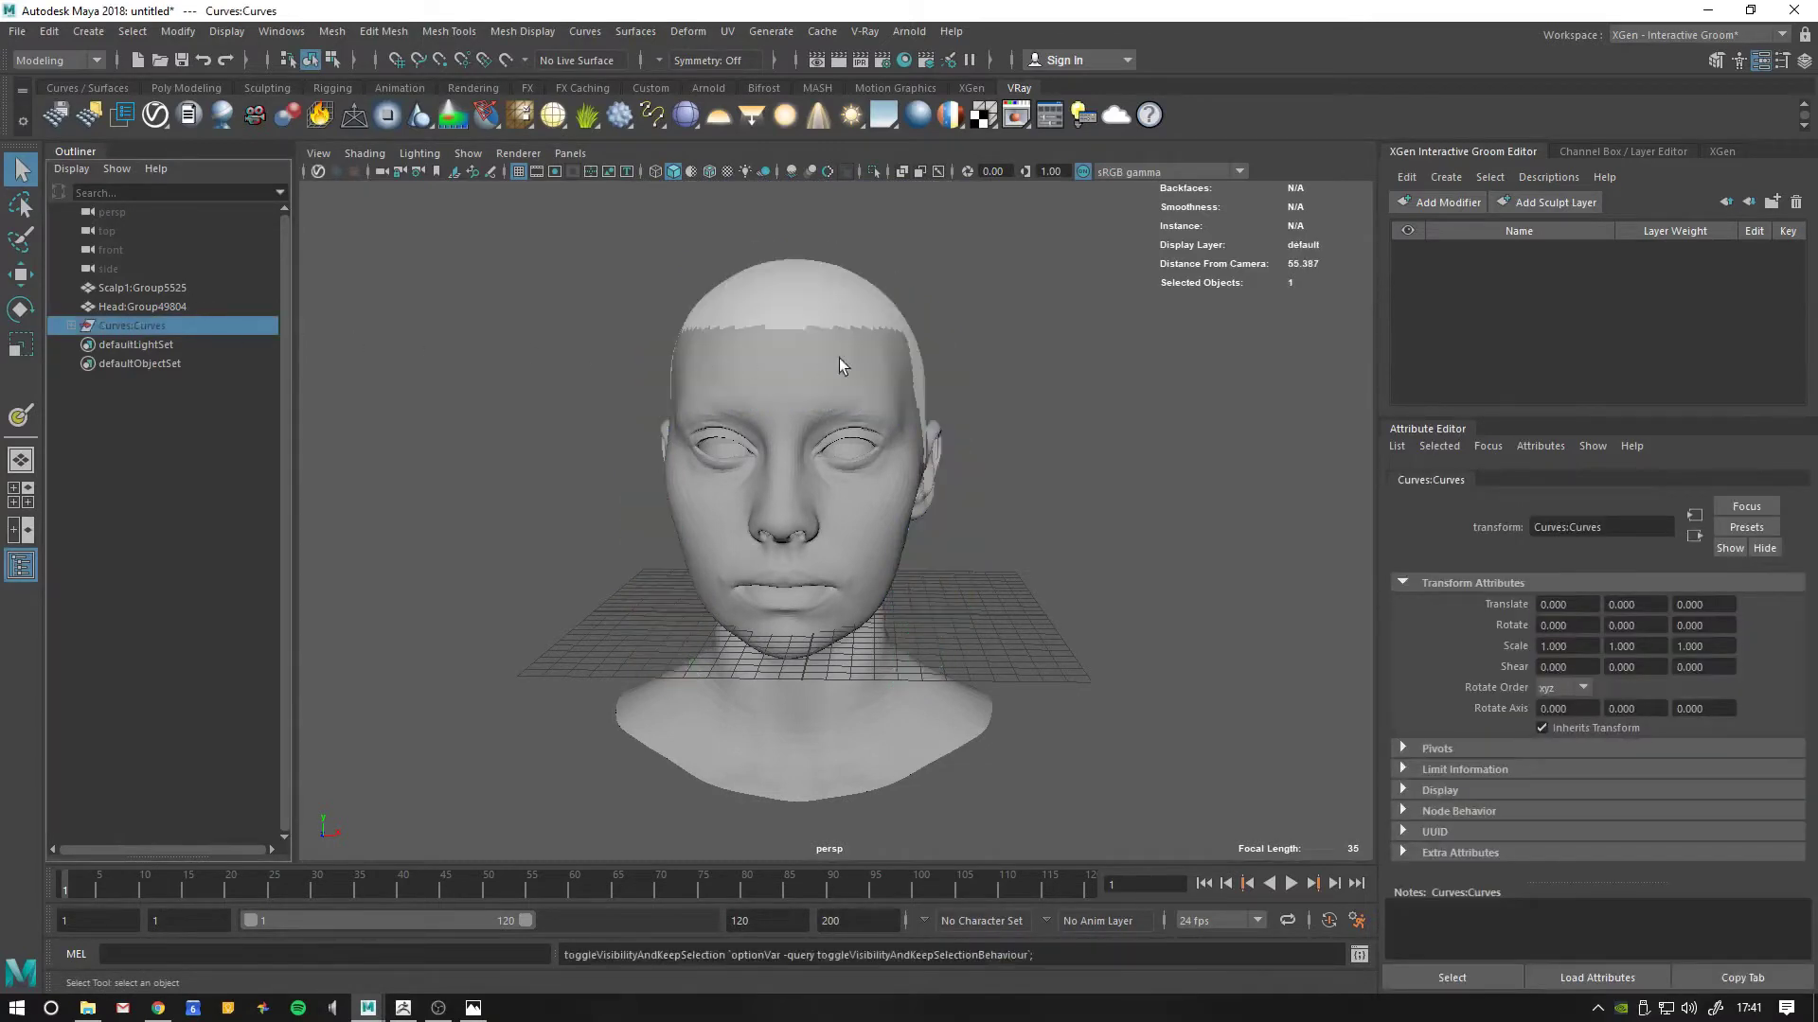
left_click(827, 293)
key("ctrl+h")
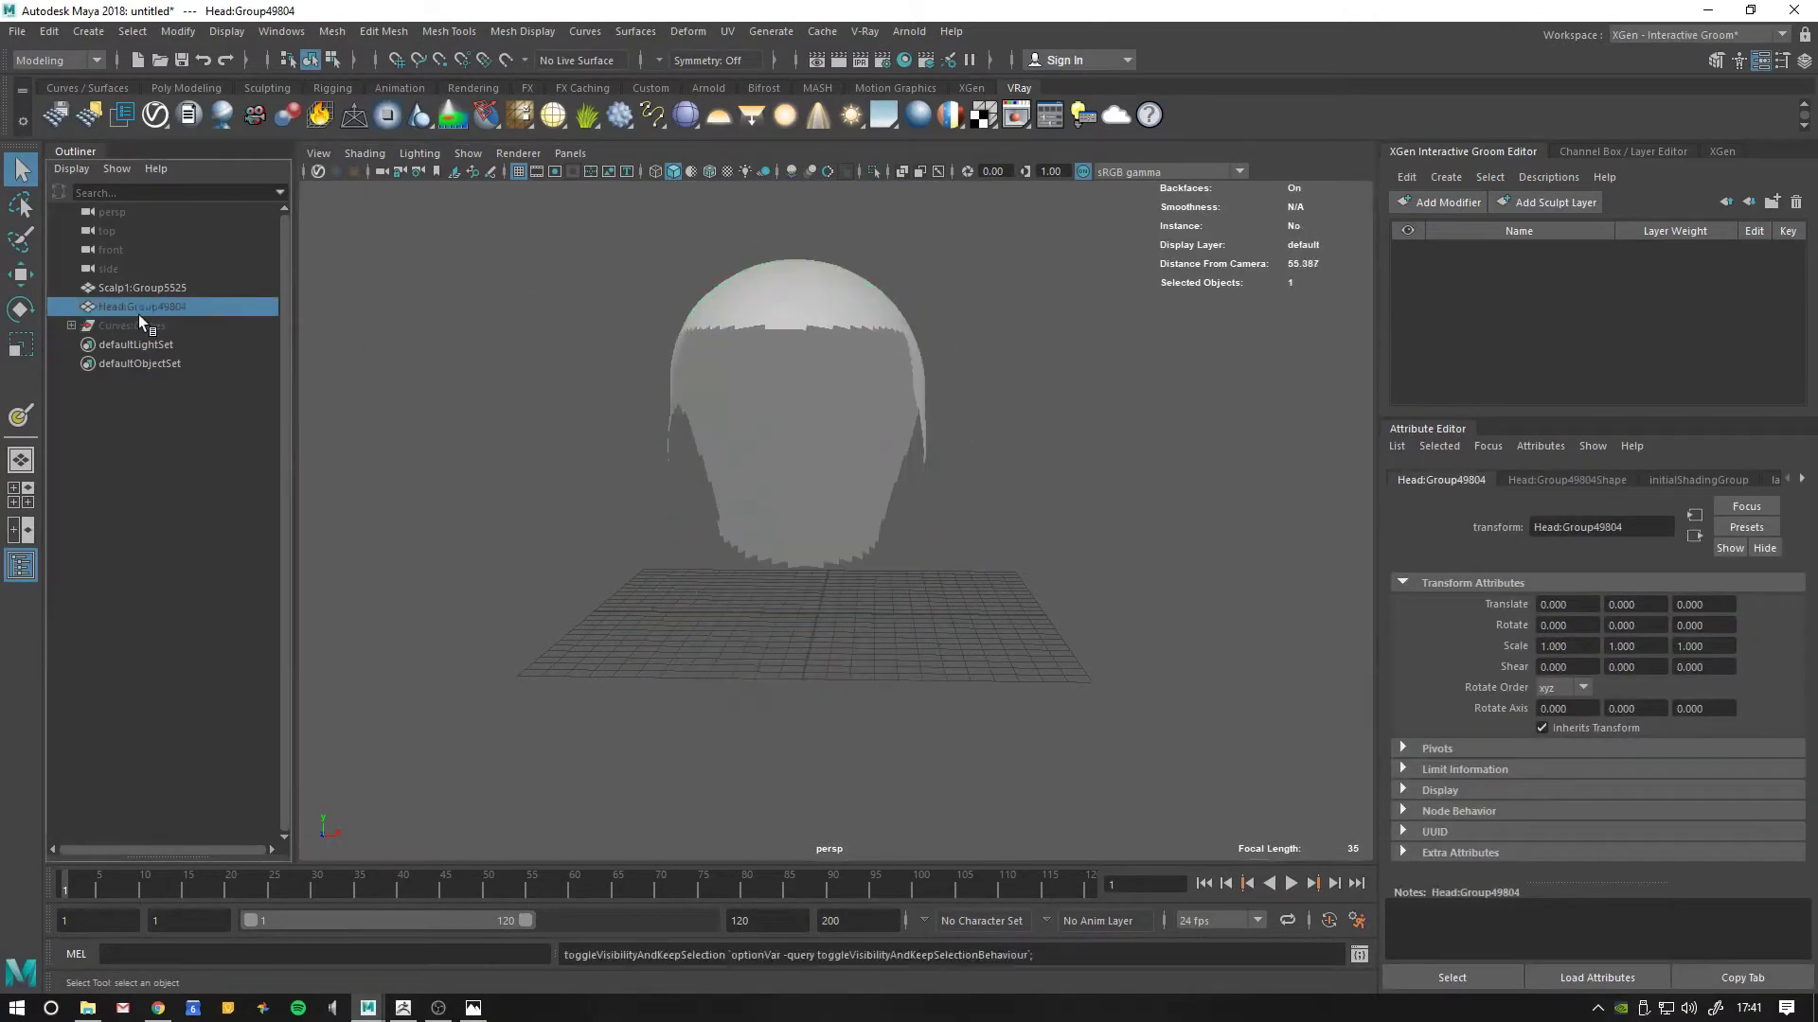
Create interactive groom splines on the selected Scalp mesh via Generate.
left_click(849, 288)
left_click(770, 34)
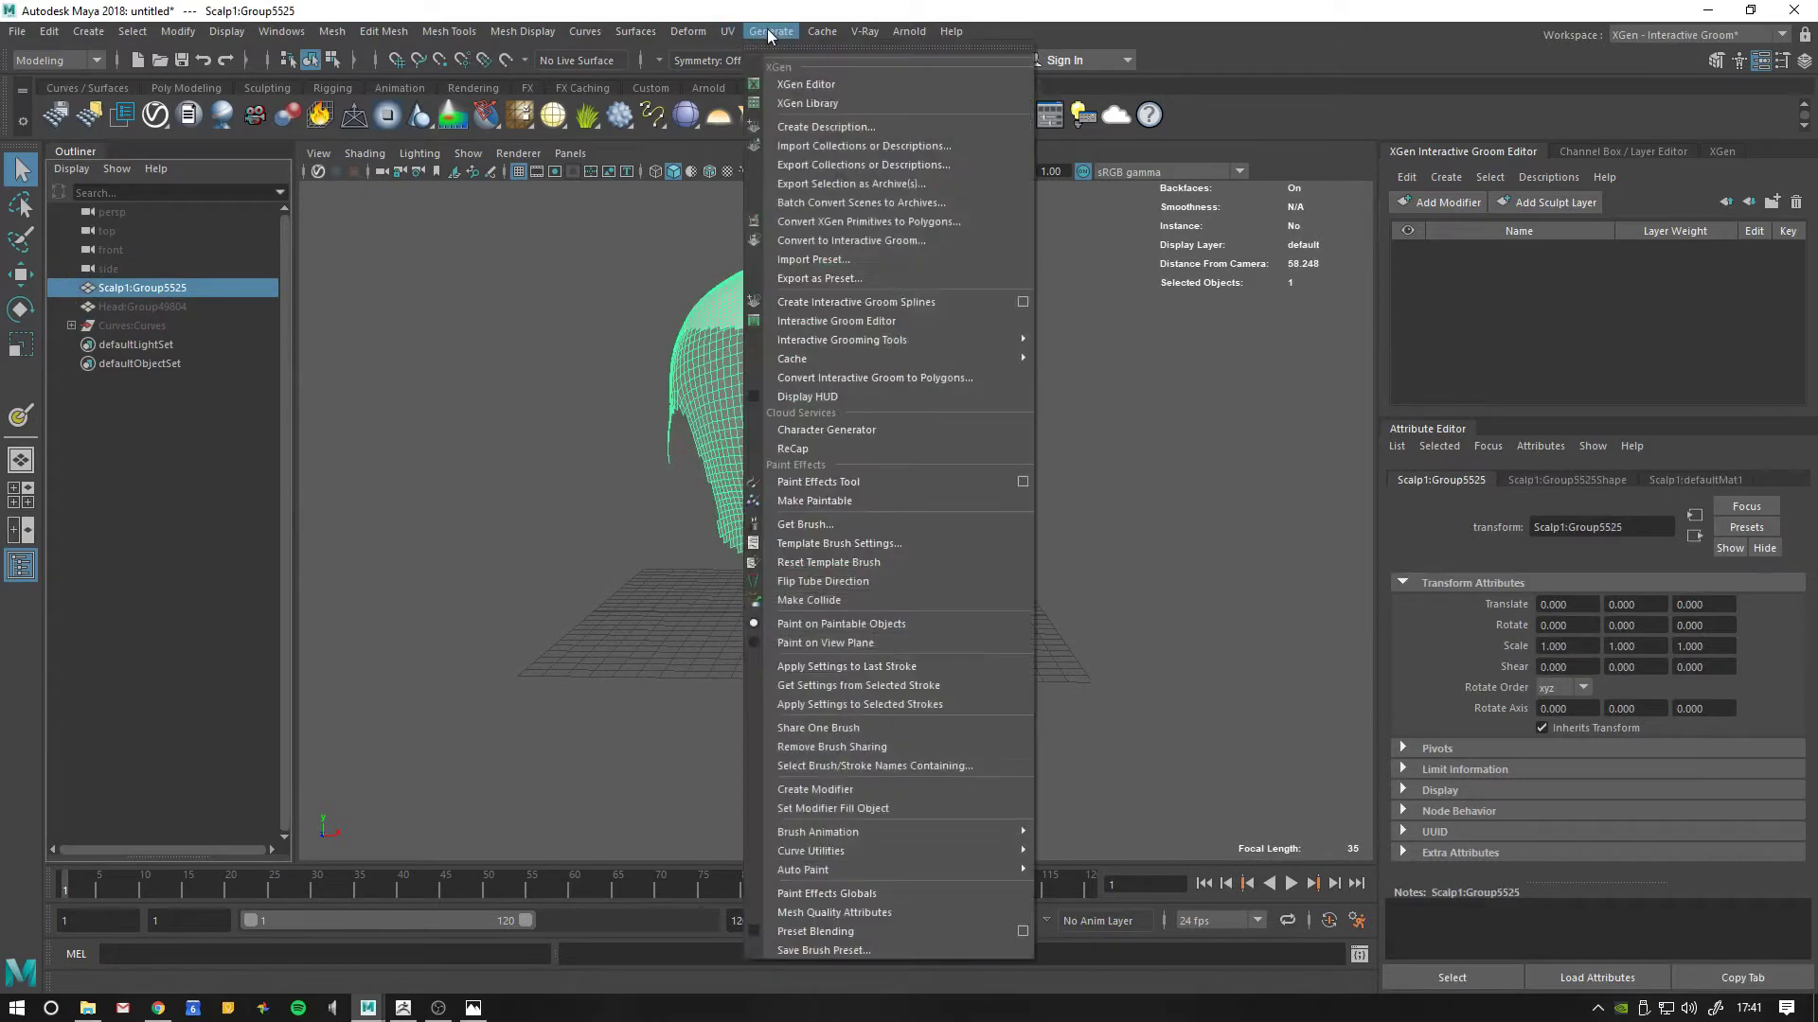
left_click(834, 305)
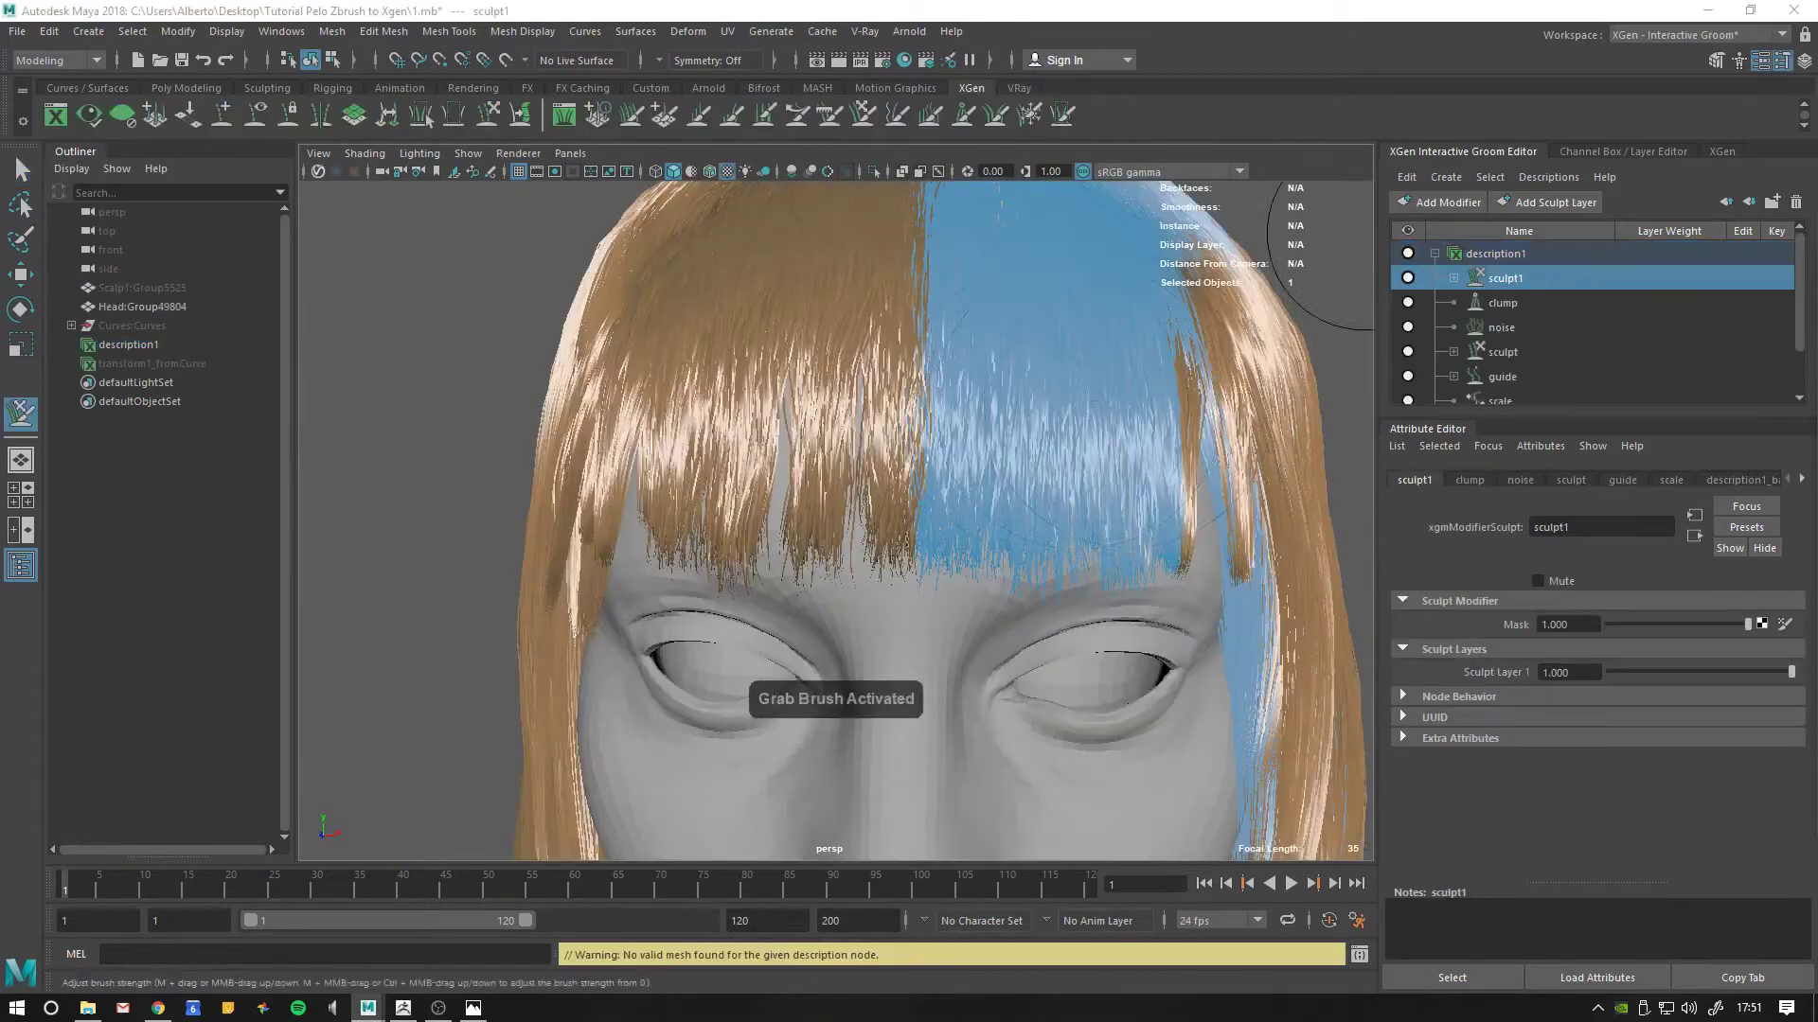
Comb the fringe down toward the brow and smooth the top strands with the Grab brush.
left_click_drag(959, 457, 872, 527)
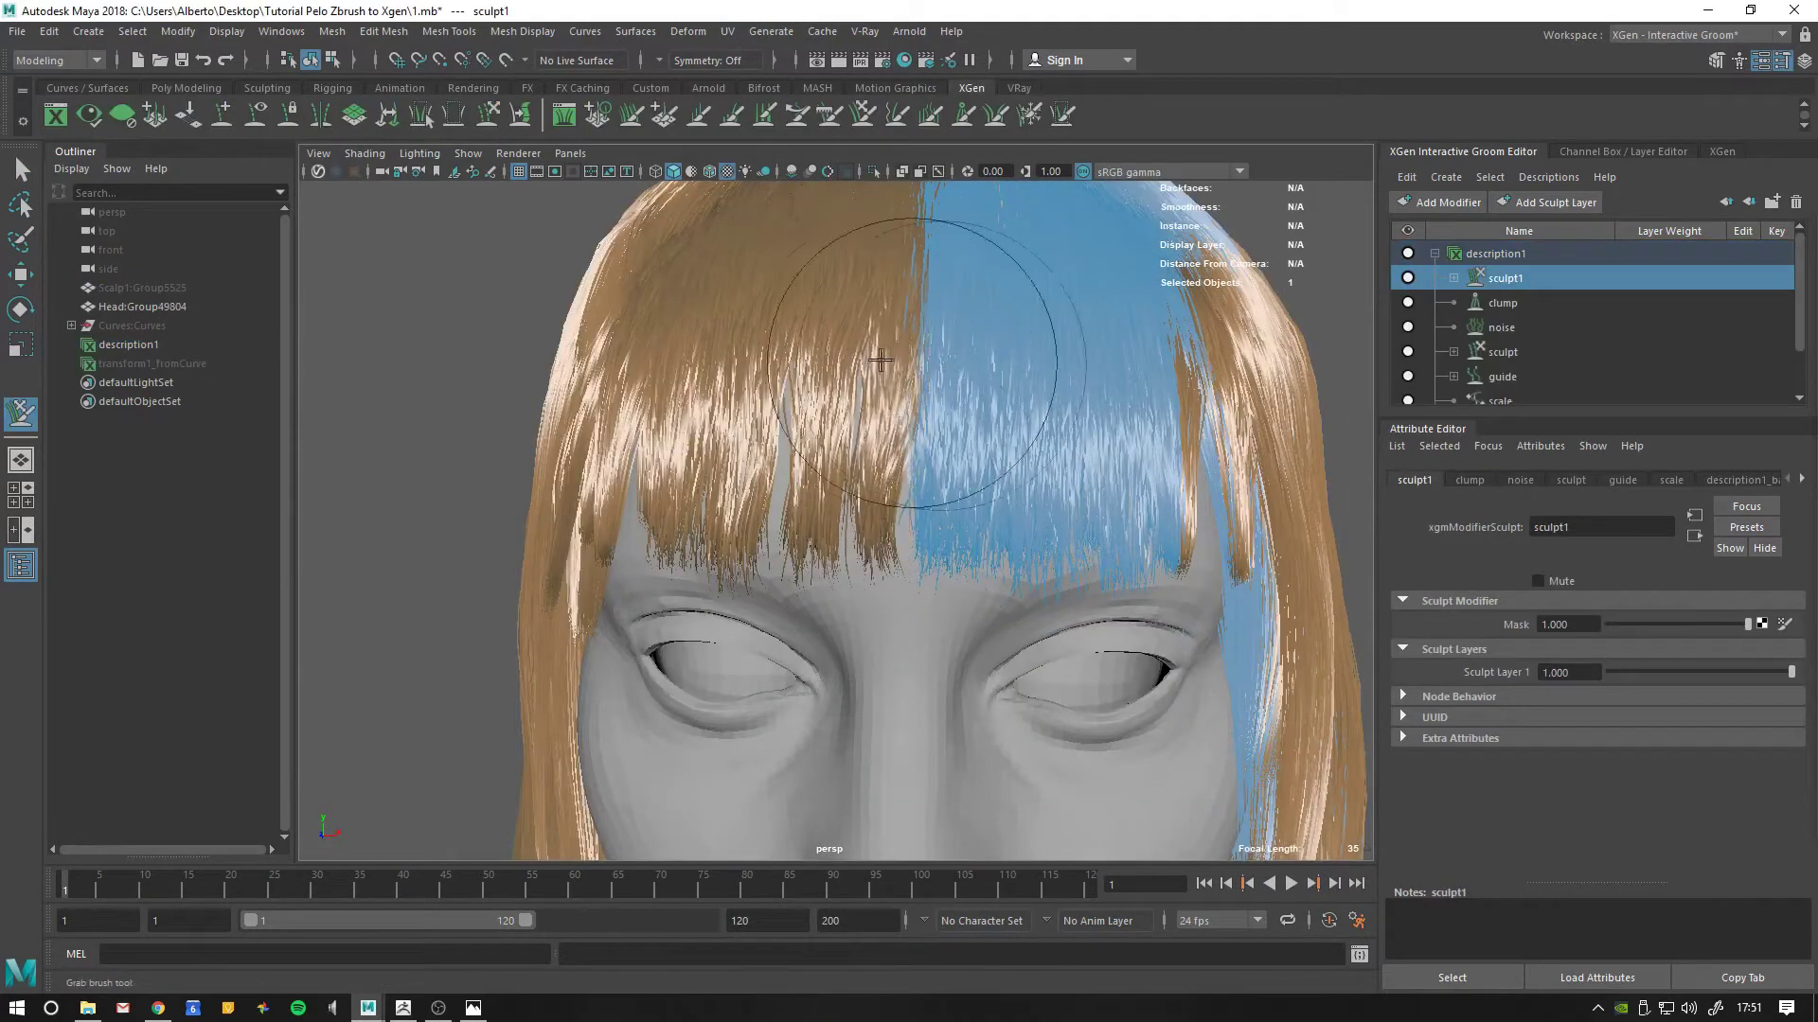
left_click_drag(978, 389, 788, 587)
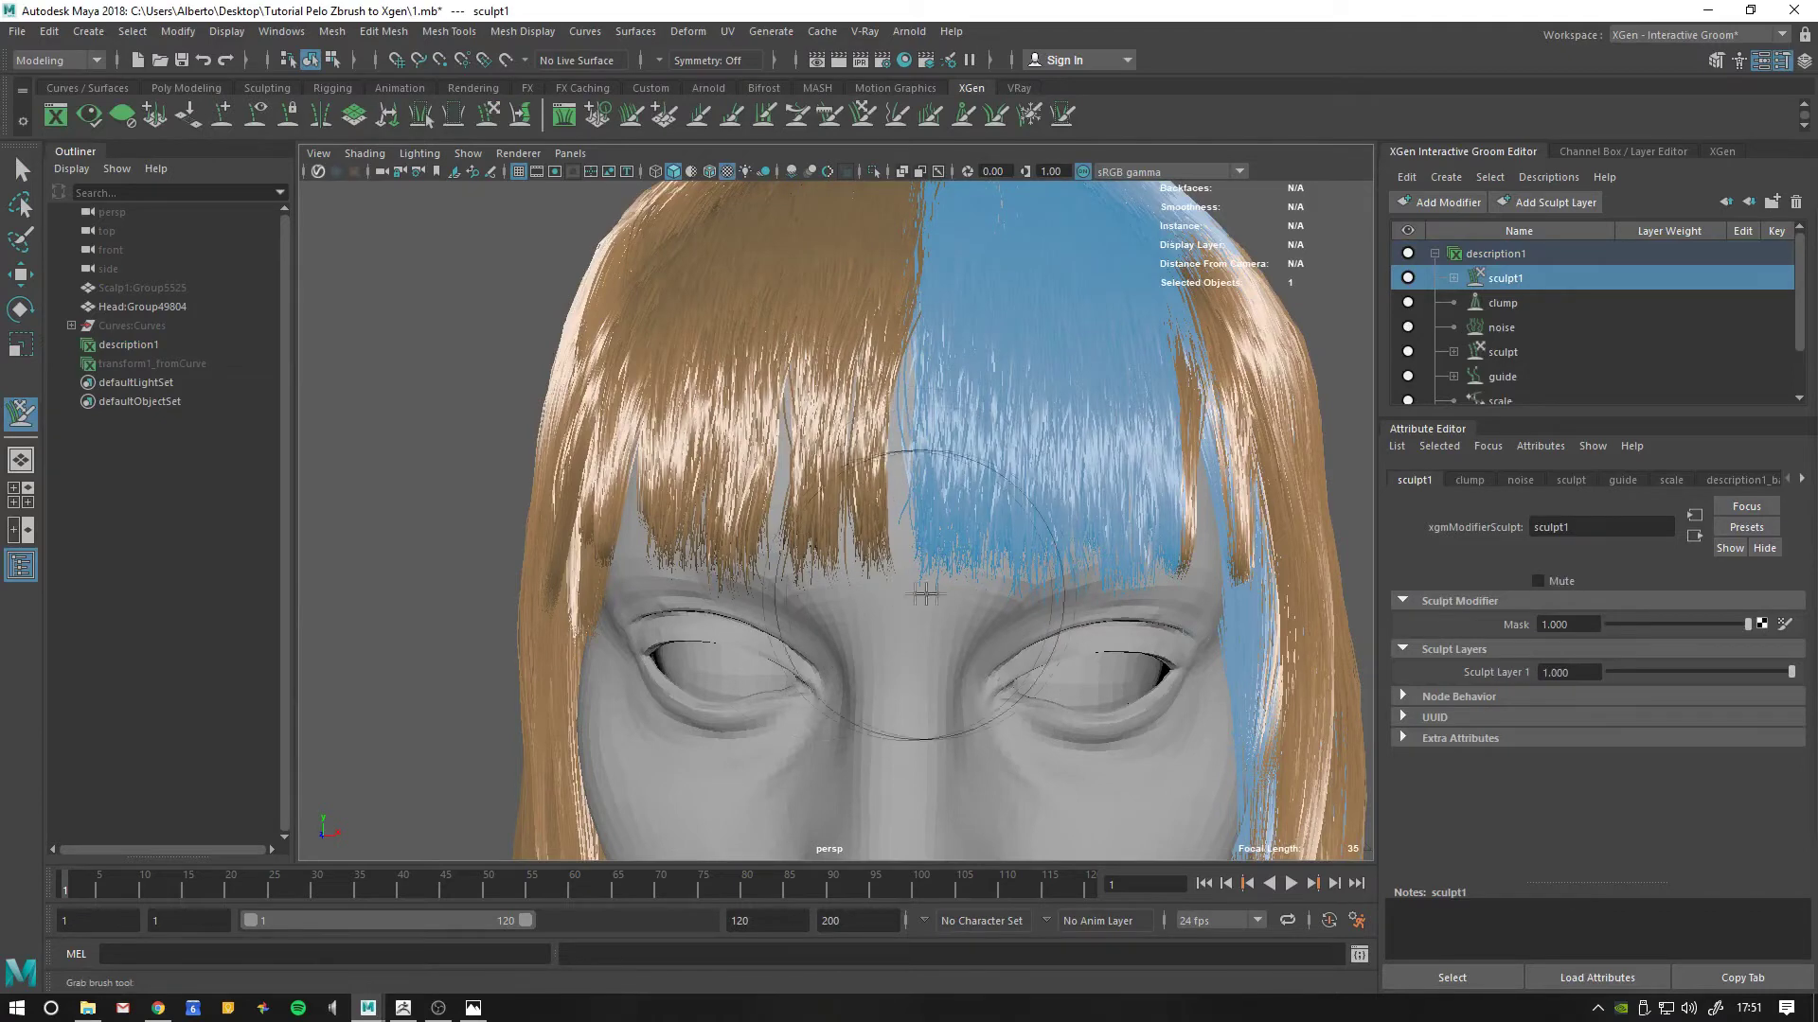
left_click_drag(872, 223, 1034, 324)
mouse_move(1221, 341)
right_mouse_down("alt")
mouse_move(1067, 423)
mouse_move(1127, 327)
right_mouse_up("alt")
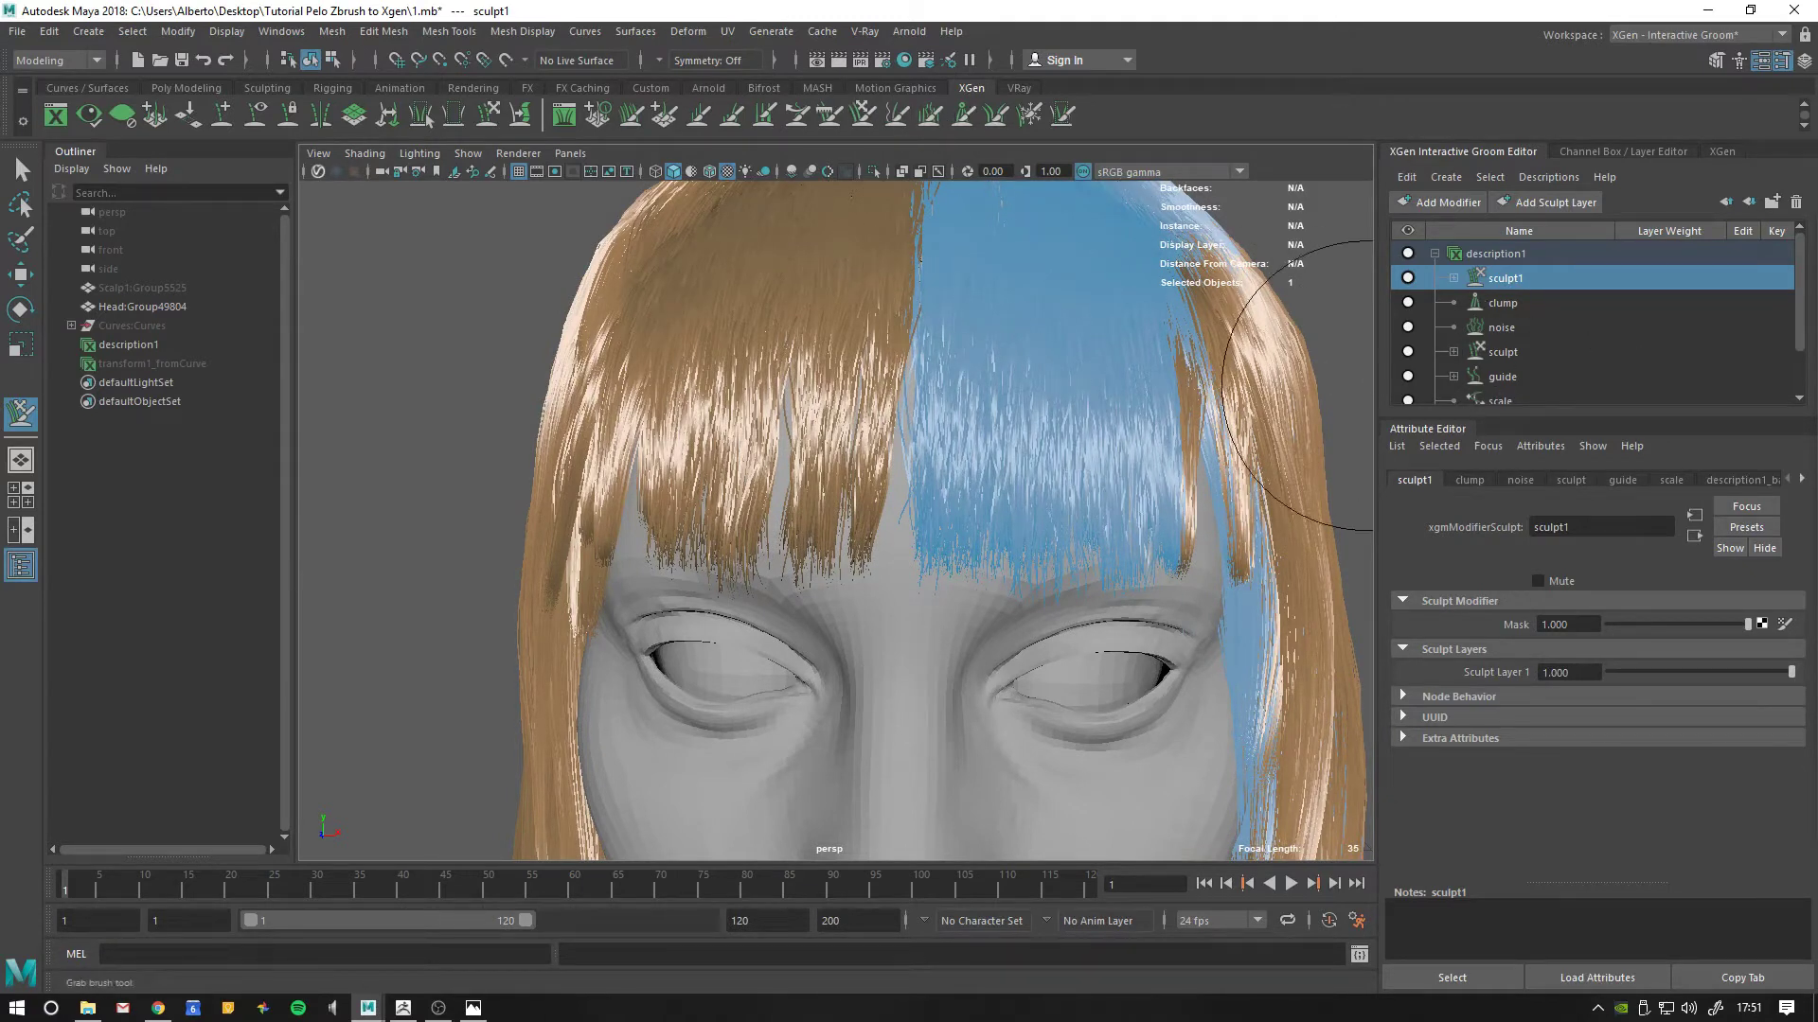
Freeze one half of the hair with the Freeze brush.
left_click(1030, 113)
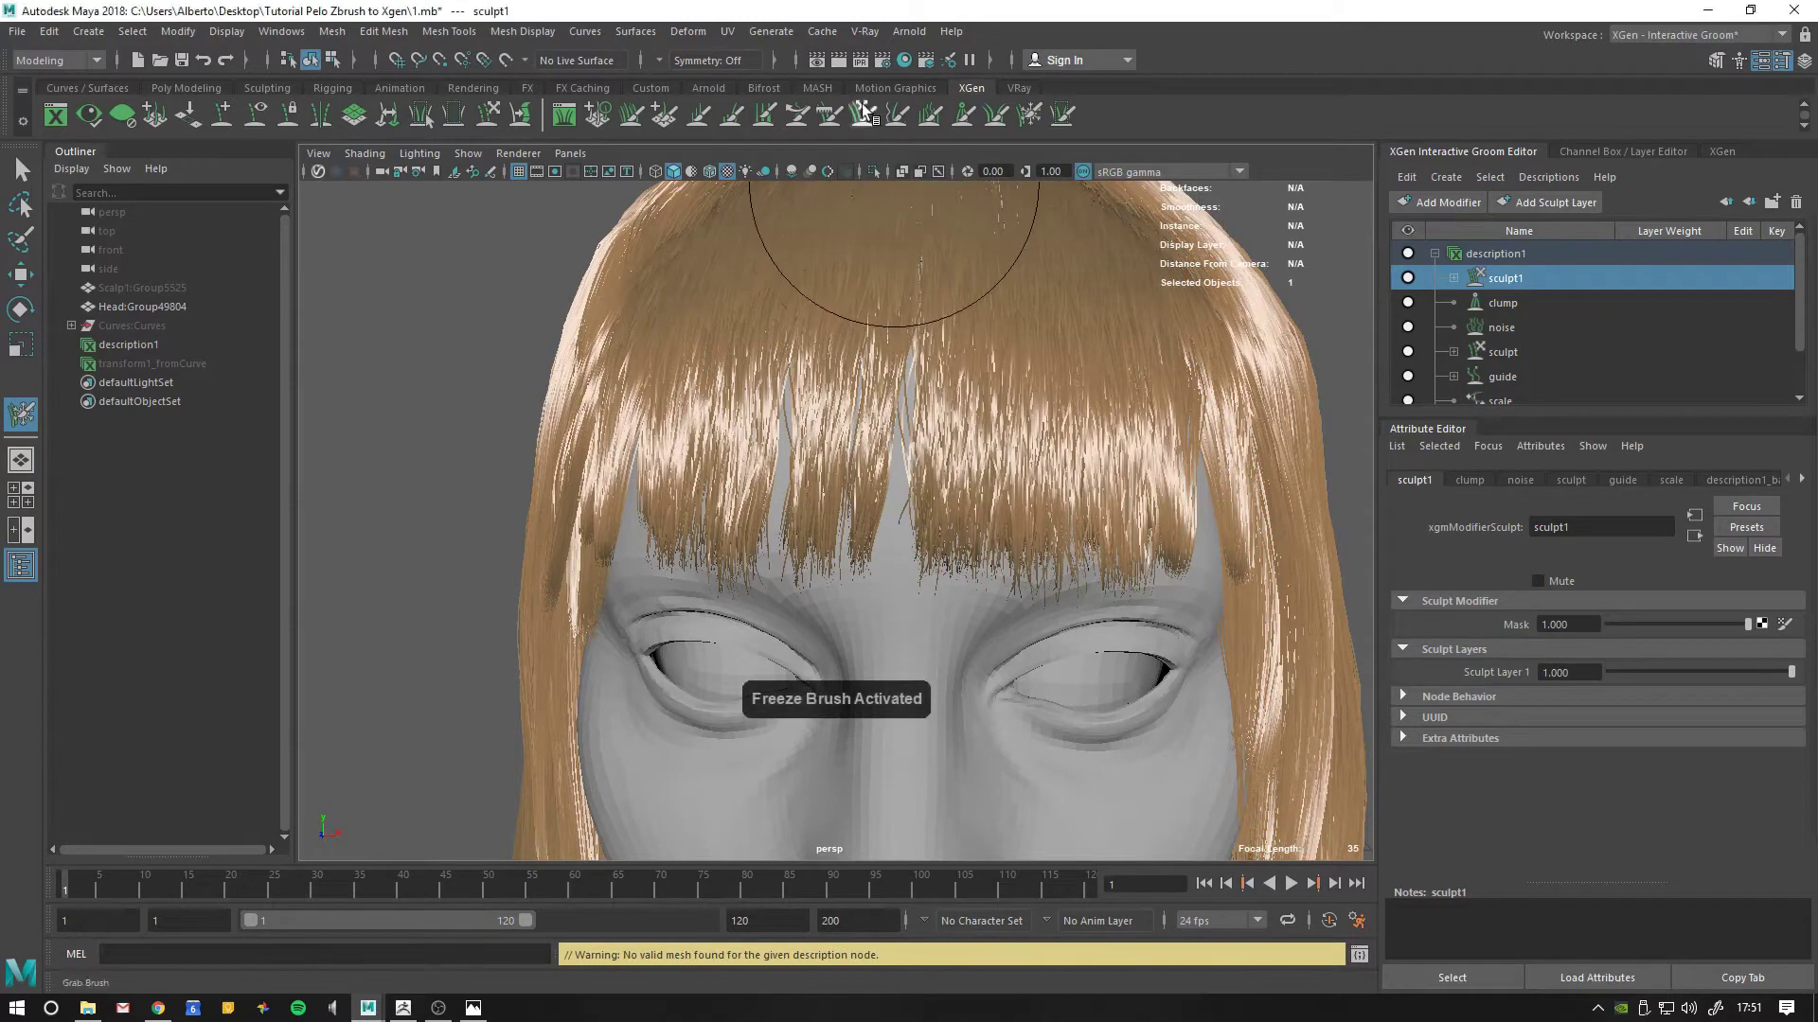
left_click(863, 112)
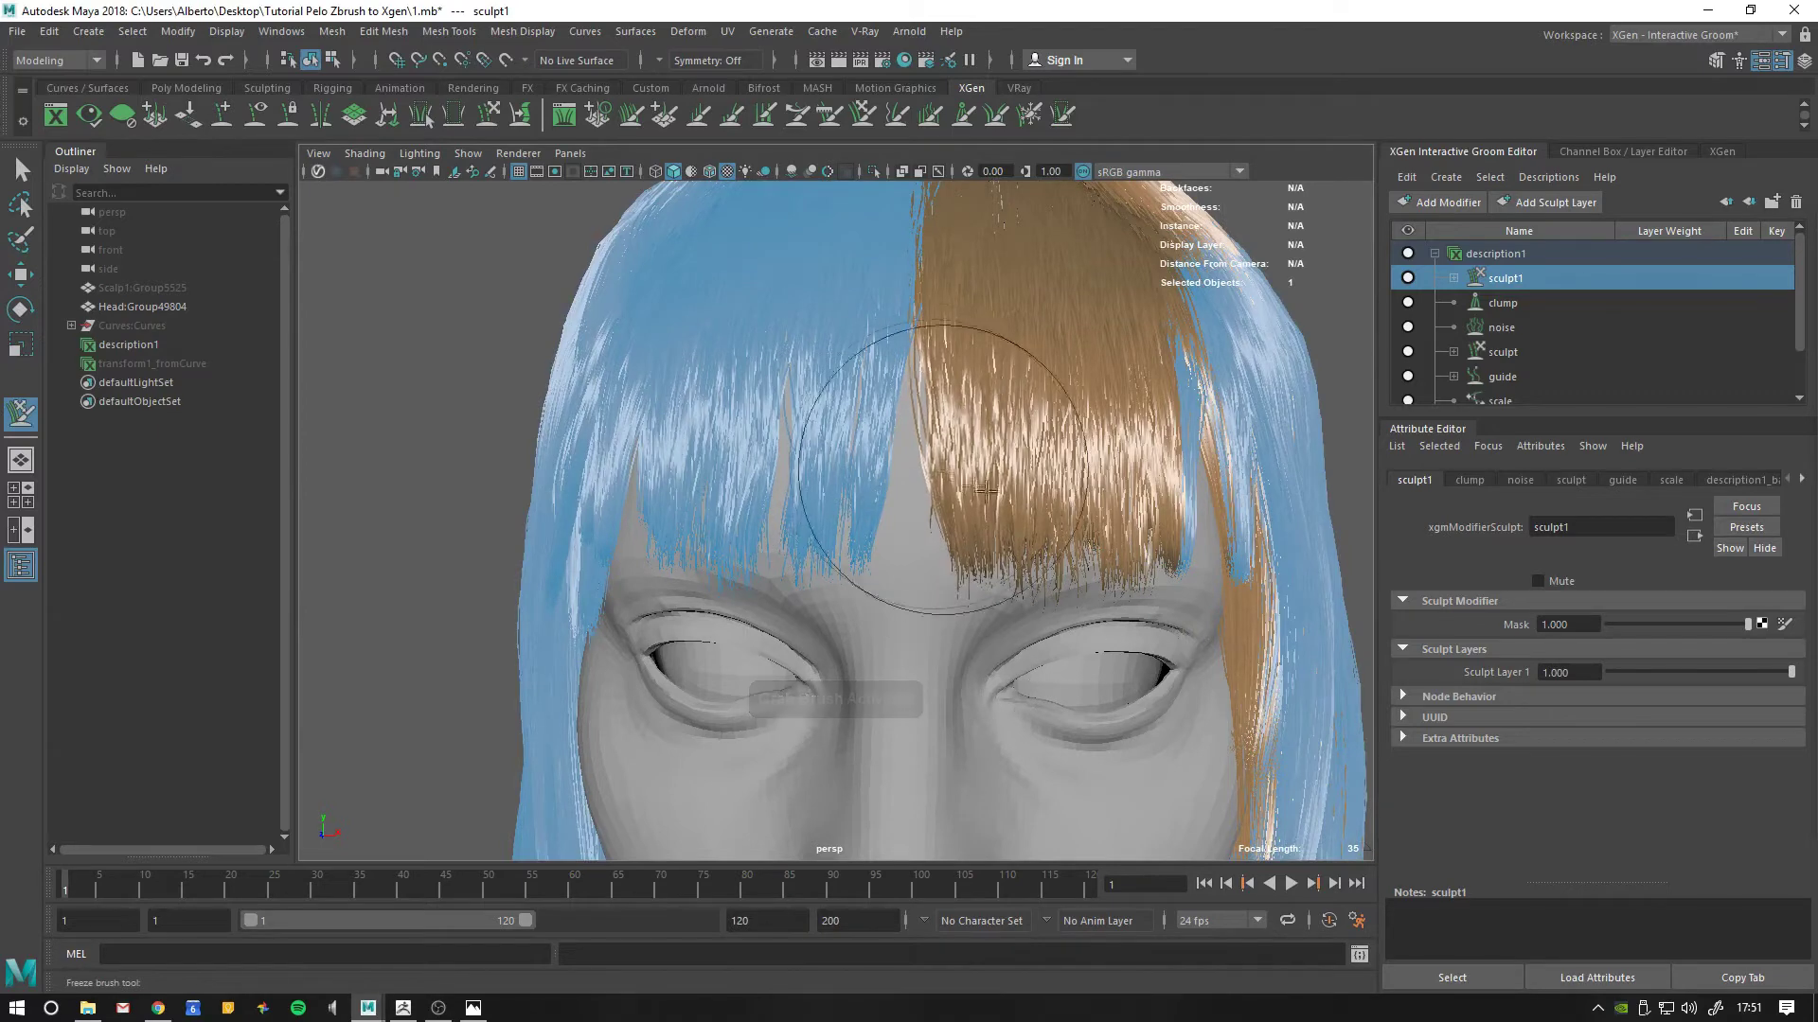
scroll(615, 274, "down", 5)
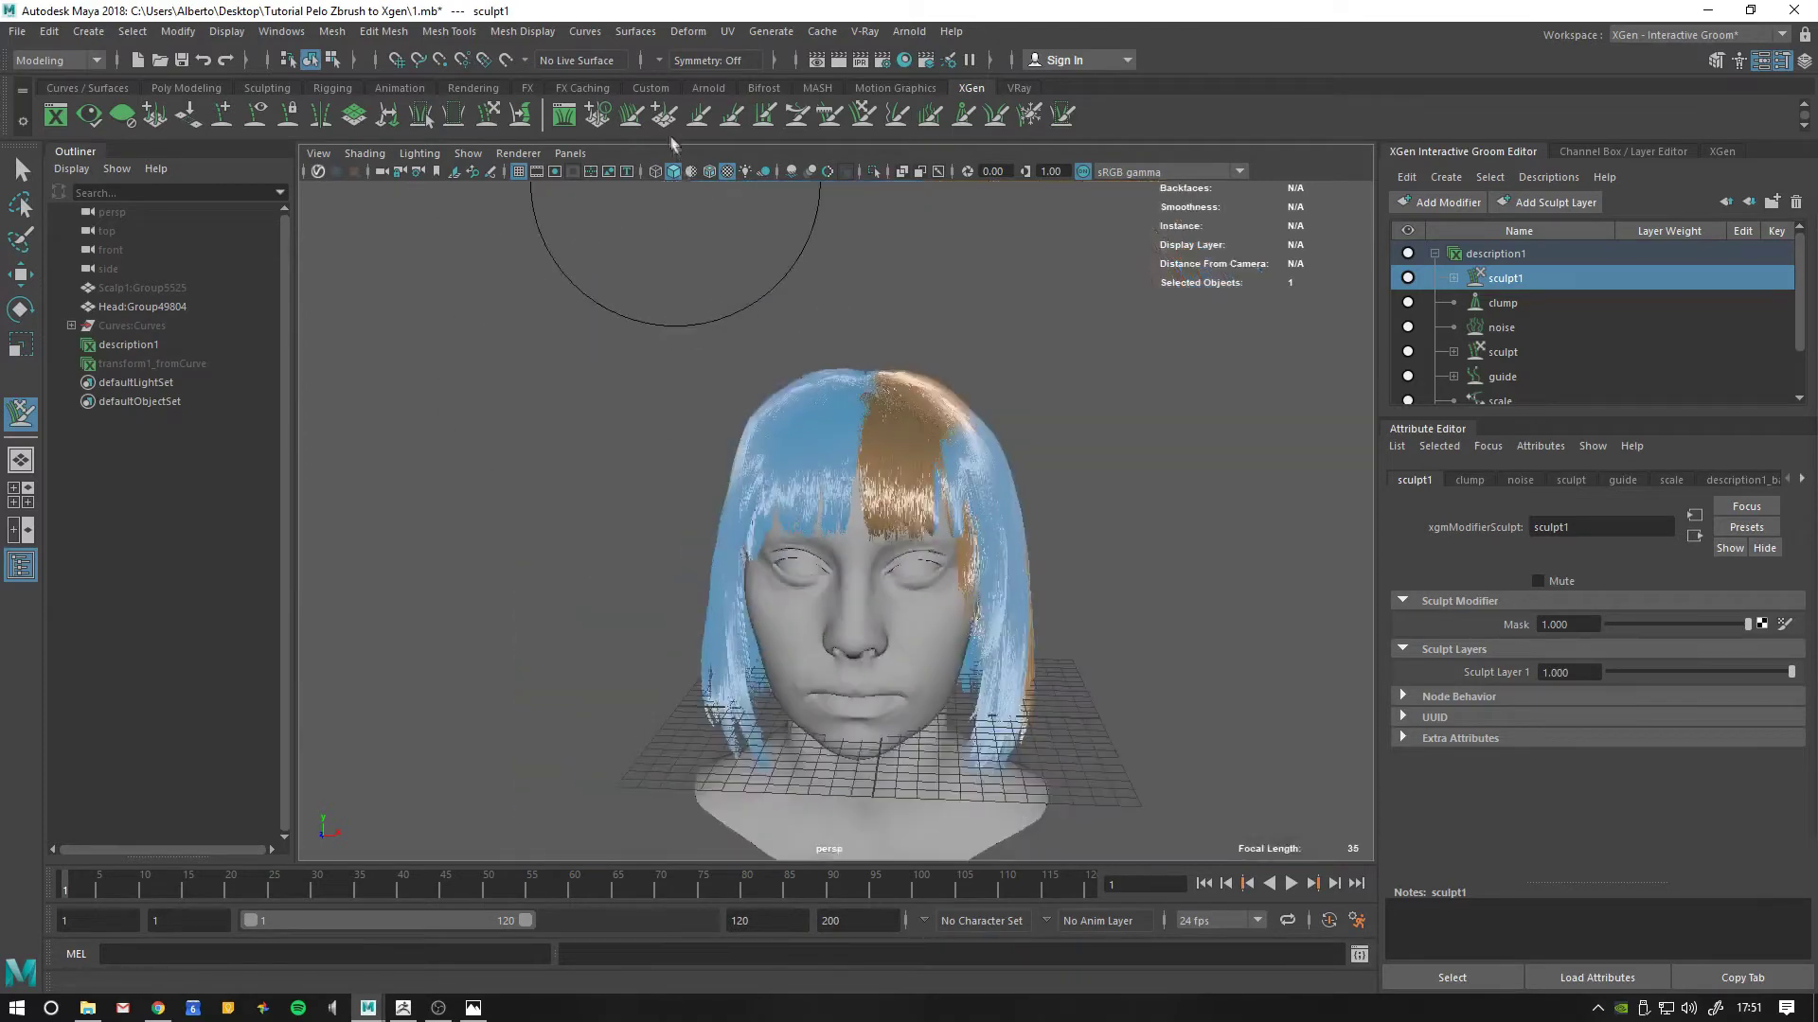
left_click(1030, 115)
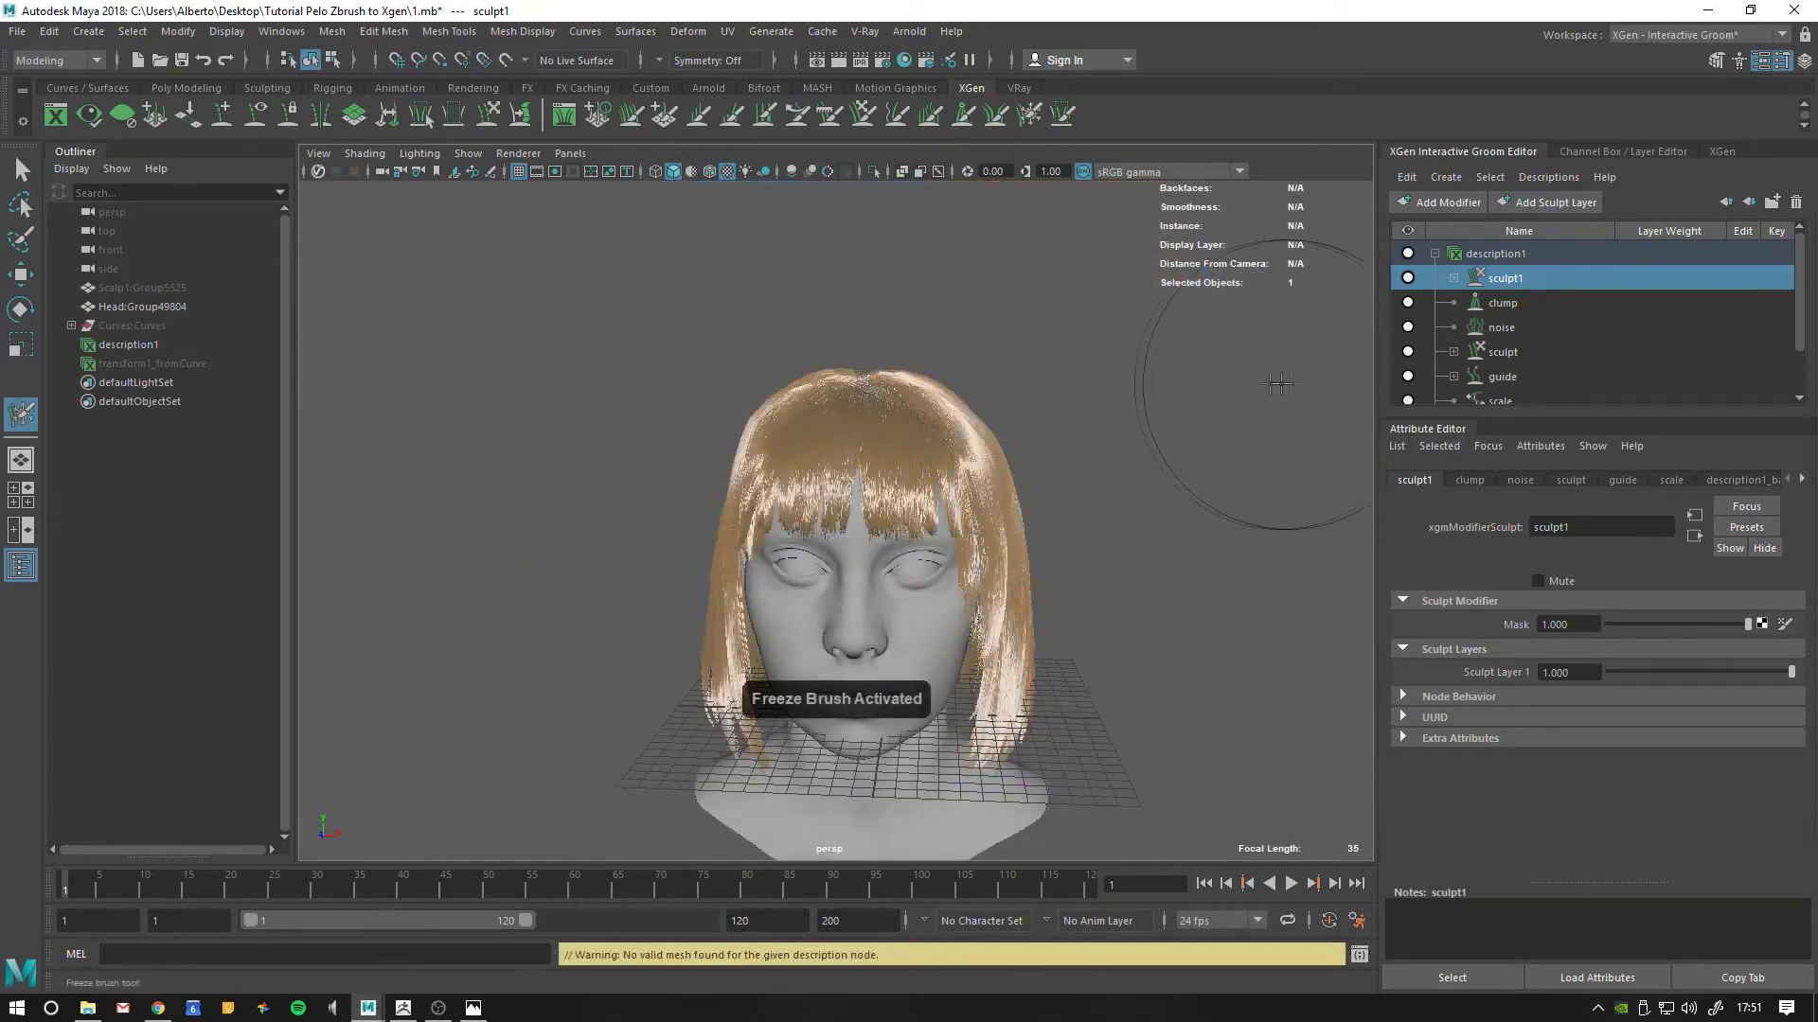
left_click_drag(1183, 397, 1285, 401, "alt")
scroll(1284, 401, "up", 5)
scroll(1156, 527, "up", 3)
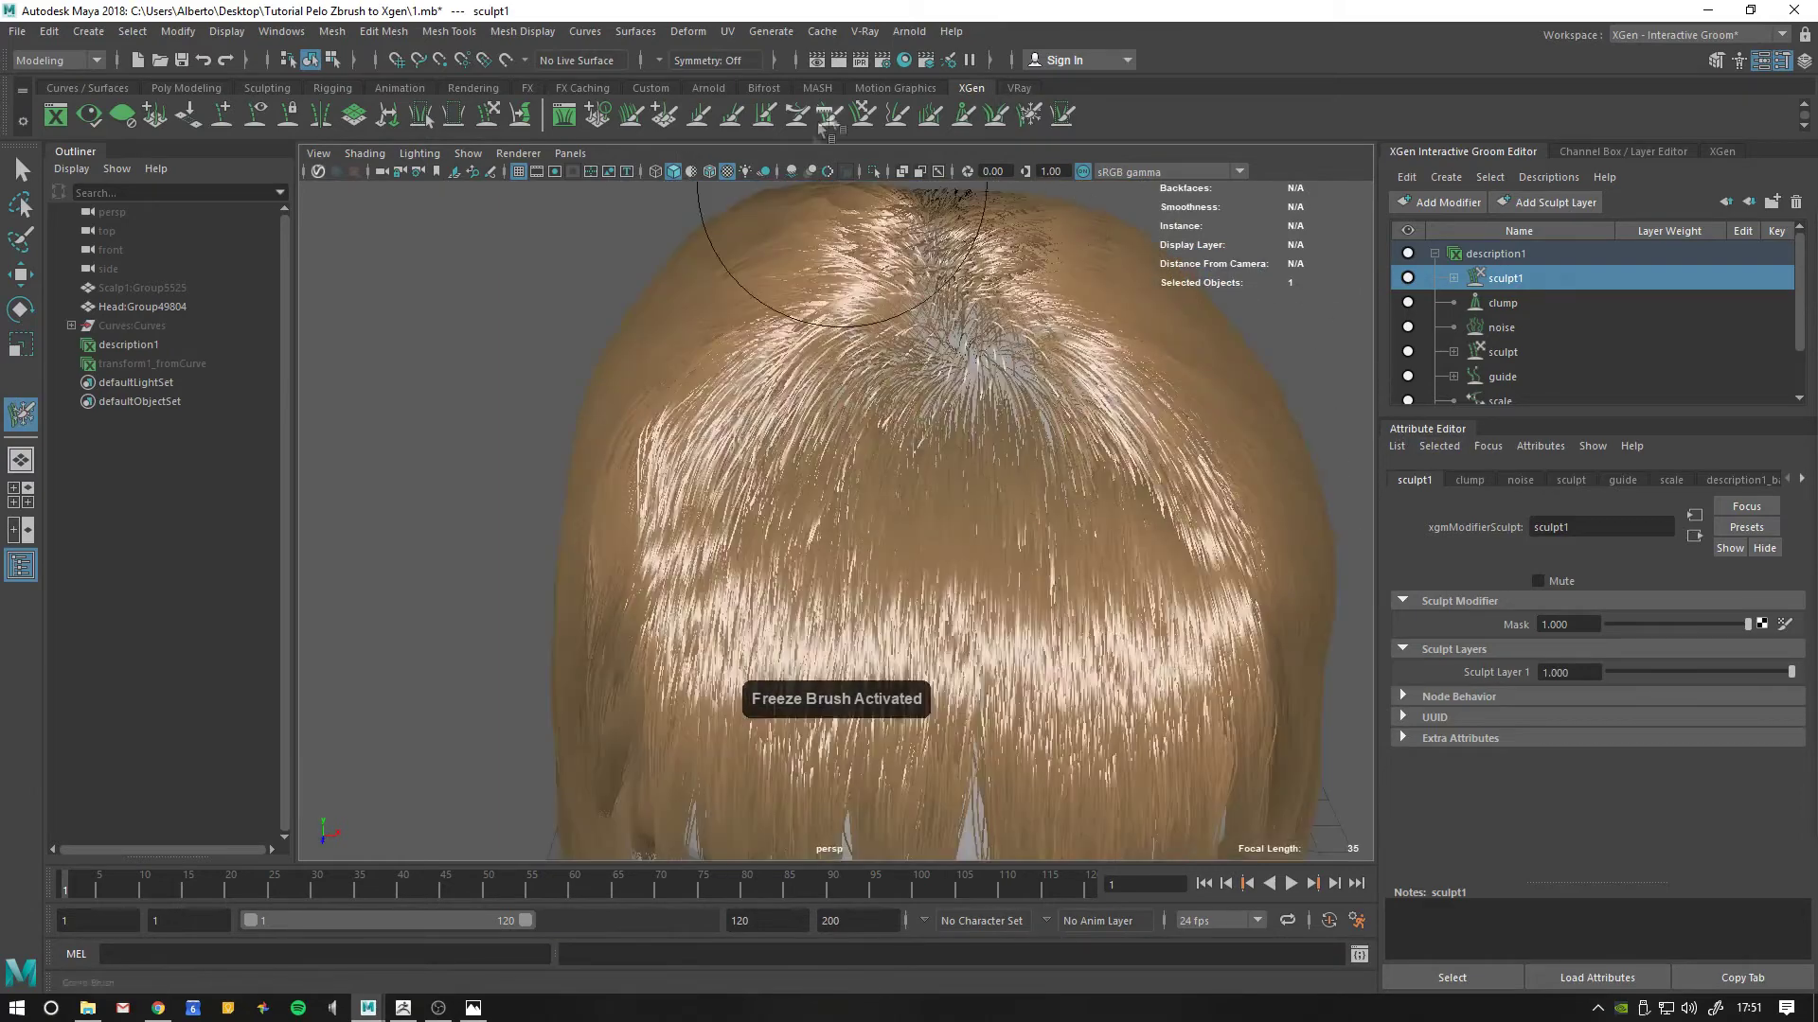
middle_click_drag(1033, 473, 845, 265, "alt")
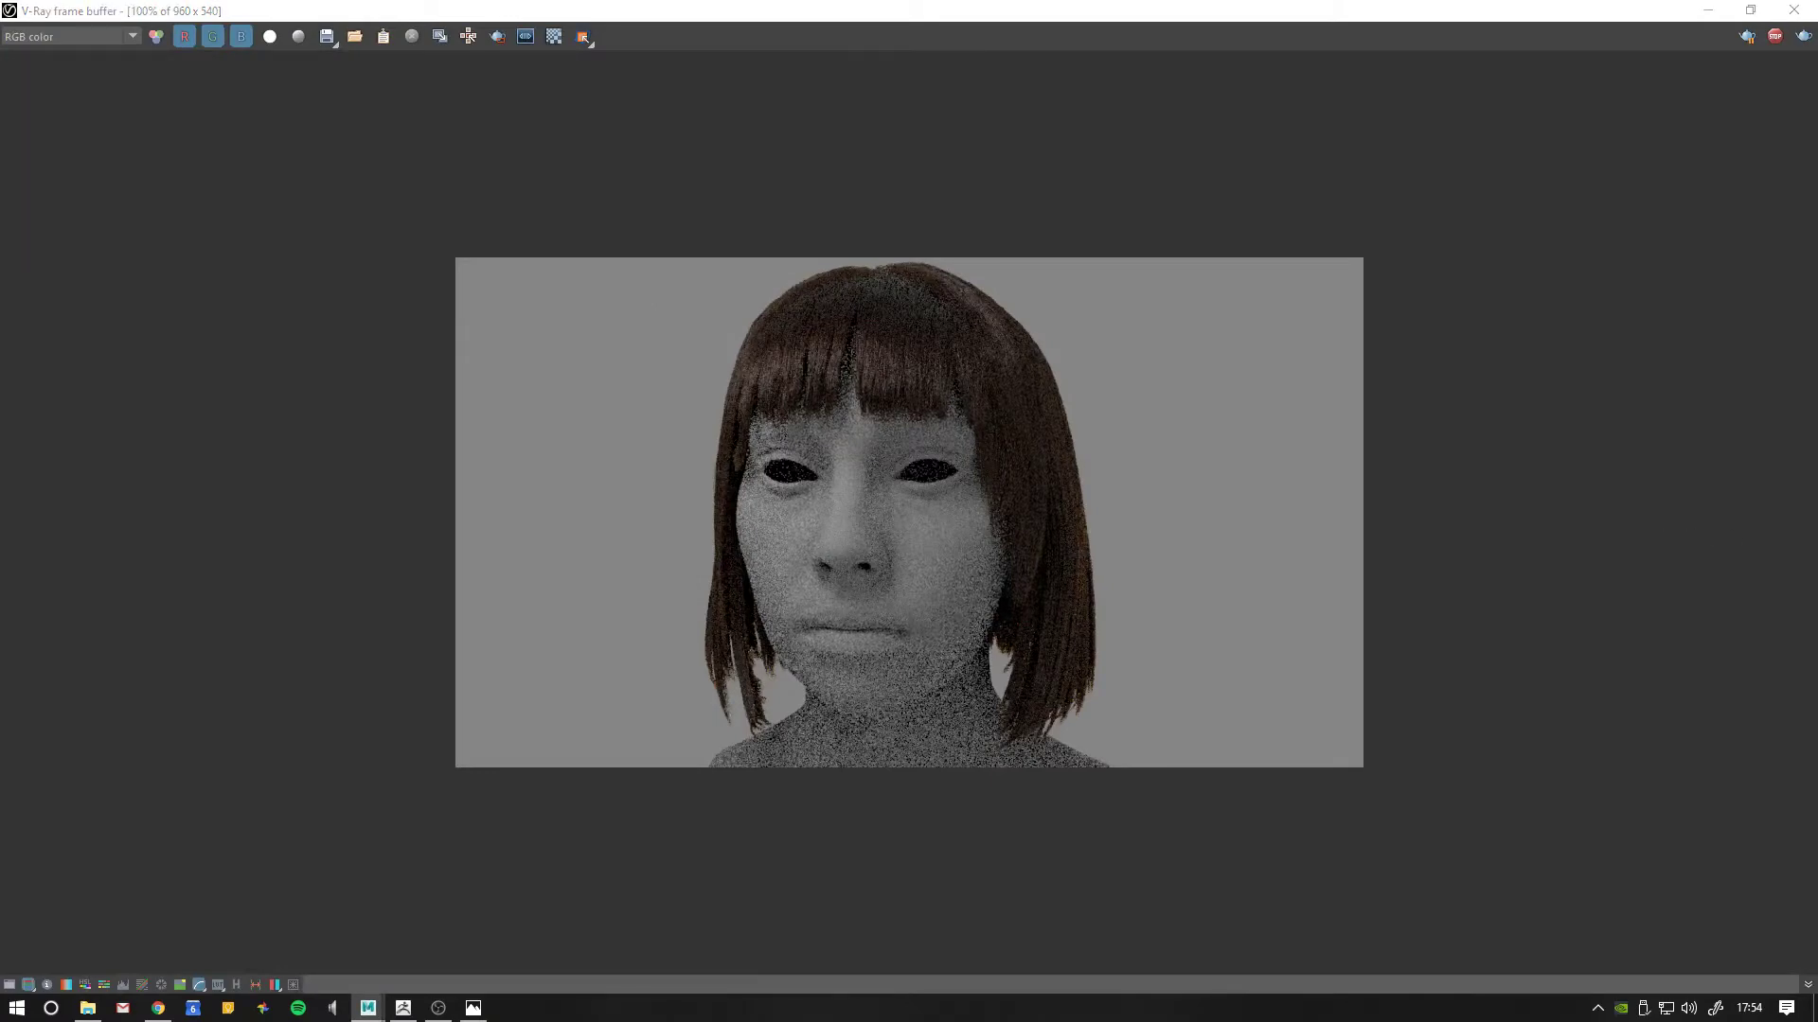
Resize the V-Ray frame buffer and orbit the camera to a three-quarter view of the head.
left_click_drag(1162, 10, 1107, 101)
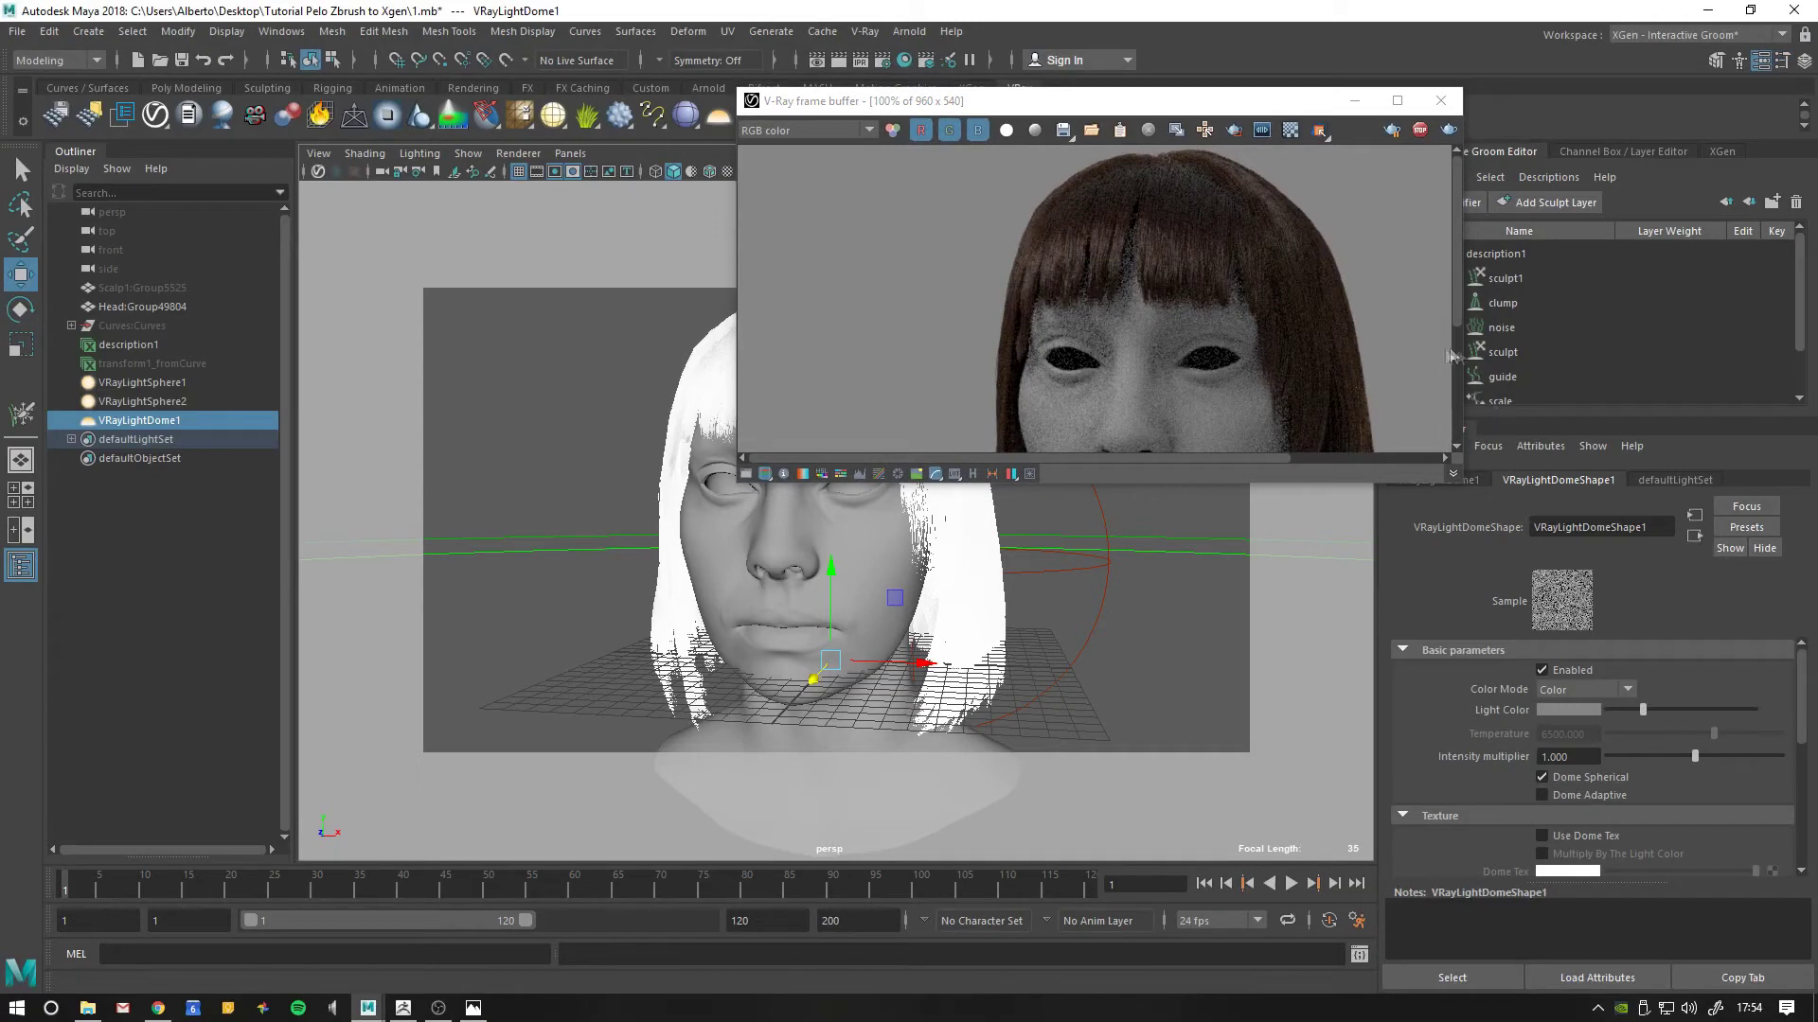
mouse_move(1463, 485)
left_mouse_down()
mouse_move(1483, 485)
mouse_move(1567, 751)
left_mouse_up()
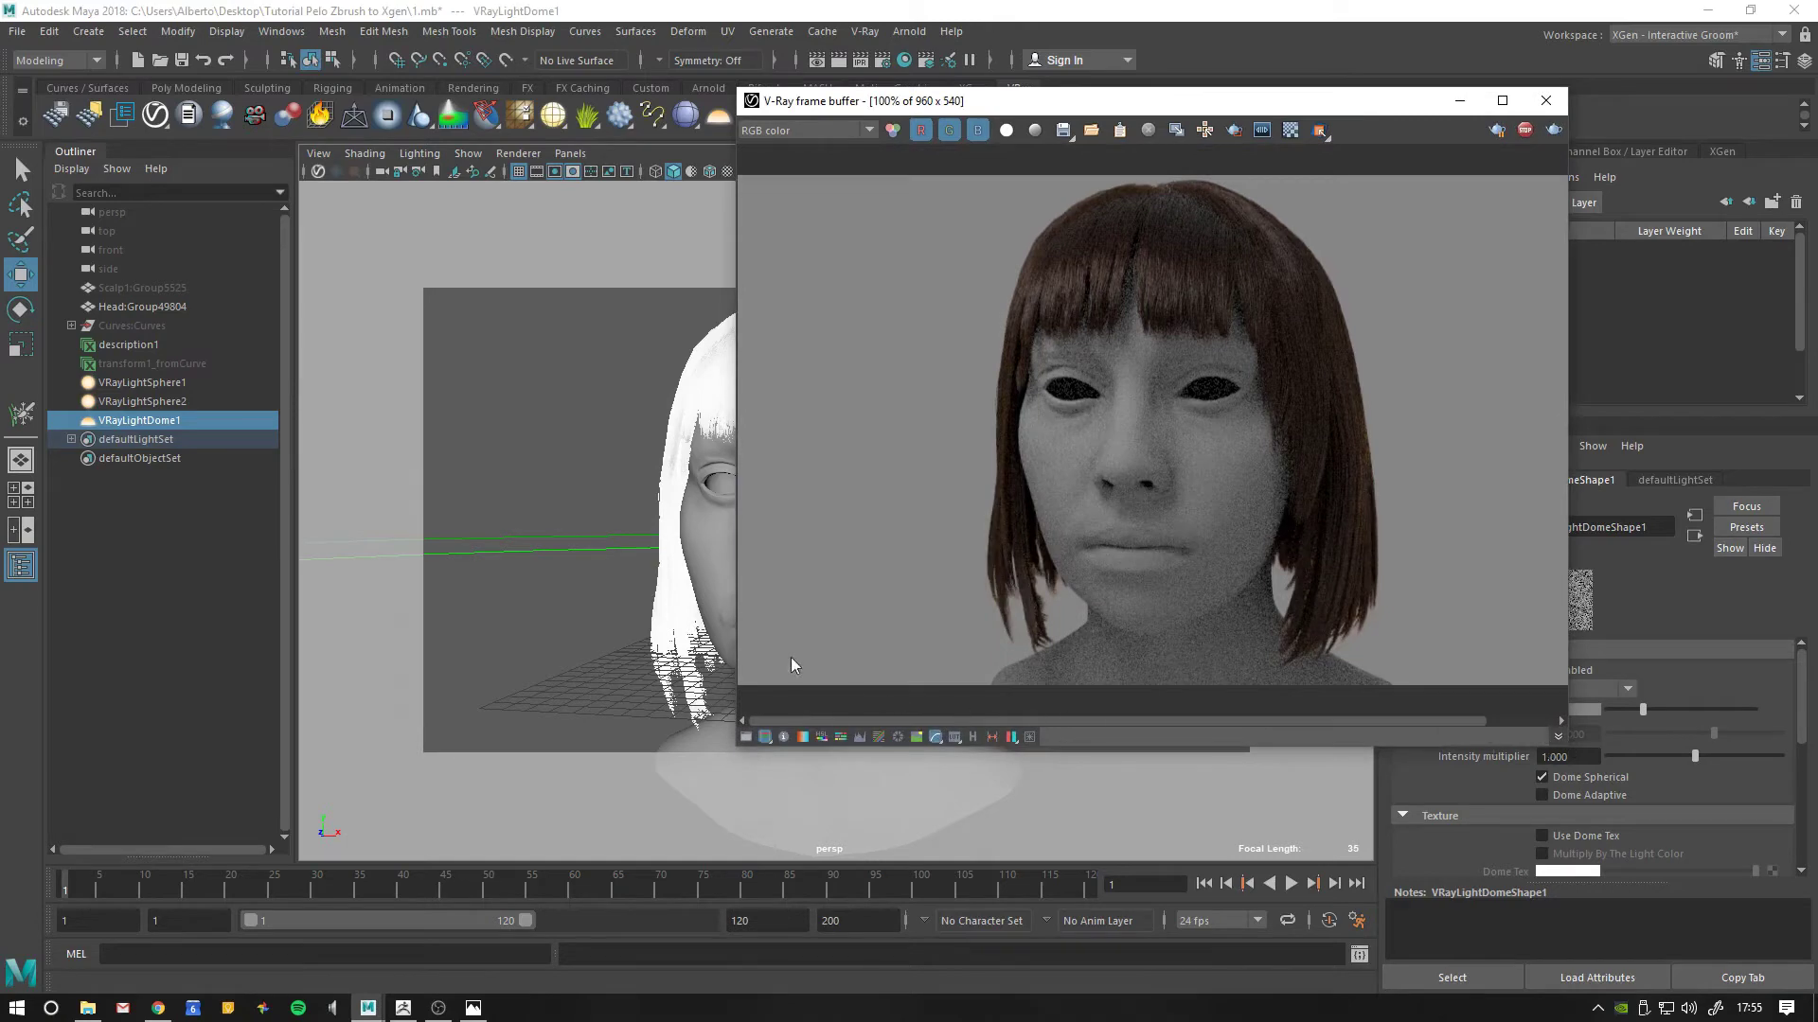
mouse_move(606, 599)
left_mouse_down("alt")
mouse_move(642, 592)
mouse_move(597, 589)
left_mouse_up("alt")
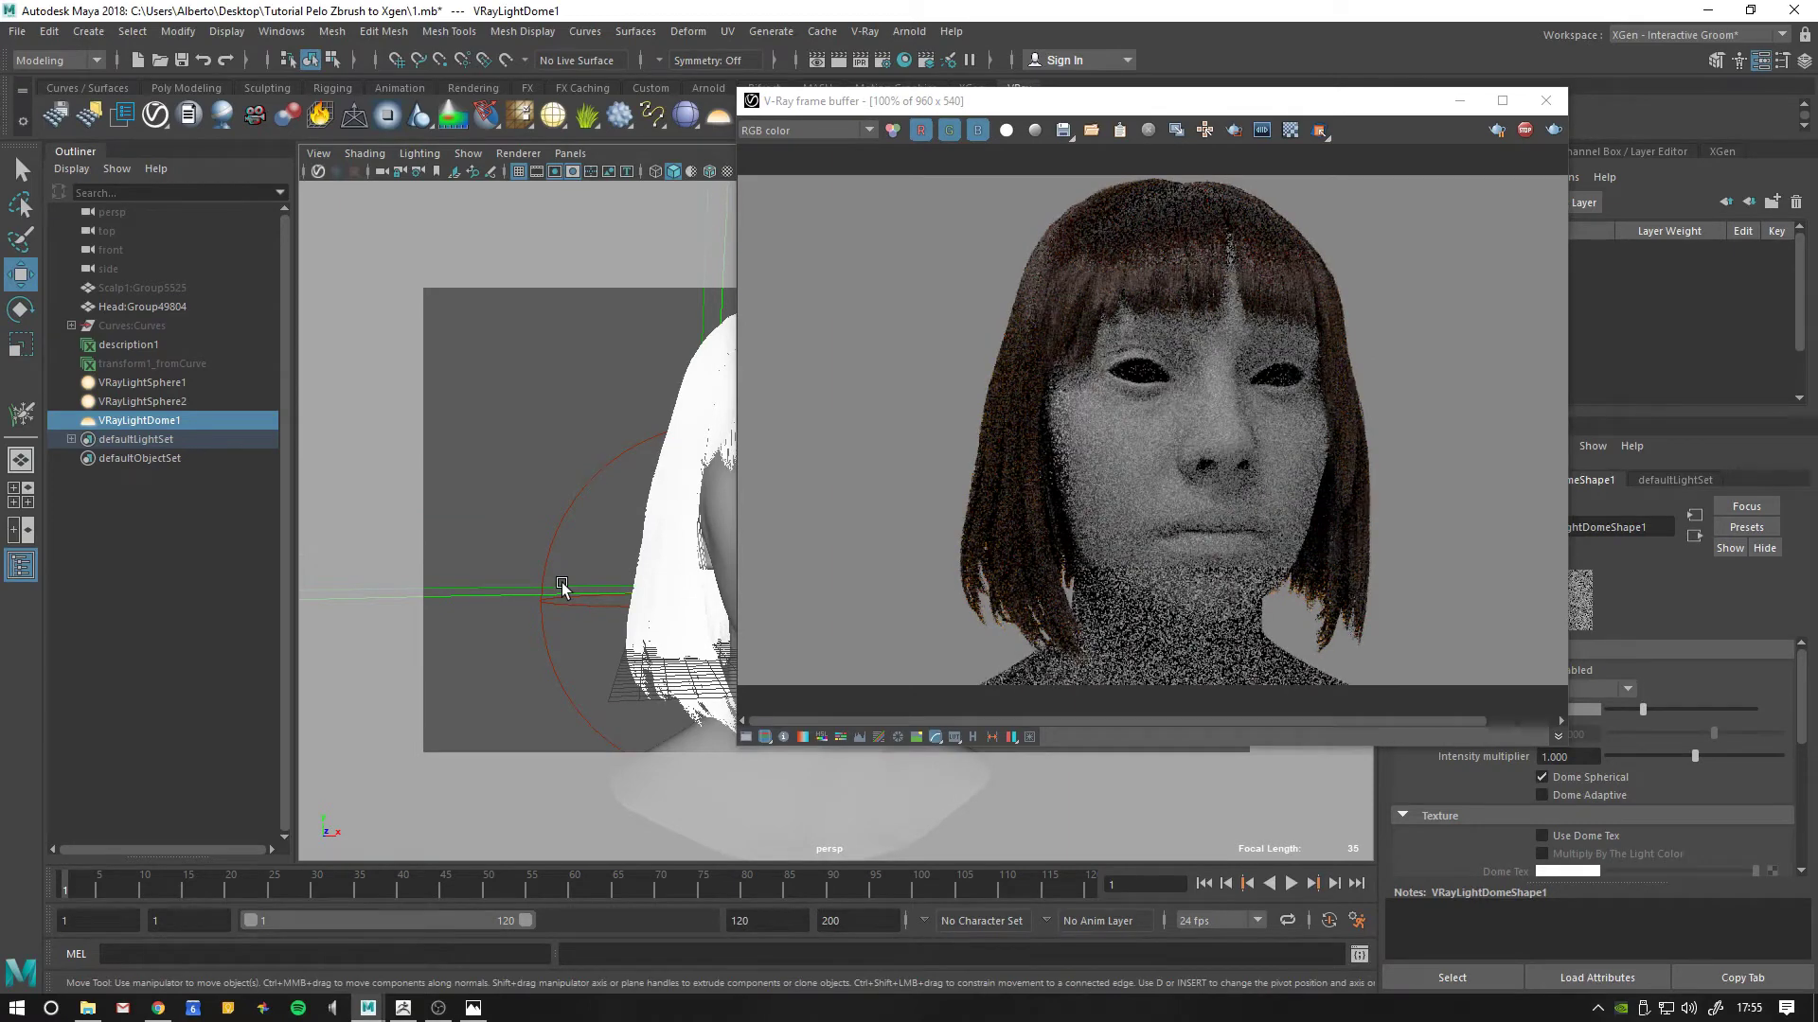
left_click_drag(548, 563, 597, 559, "alt")
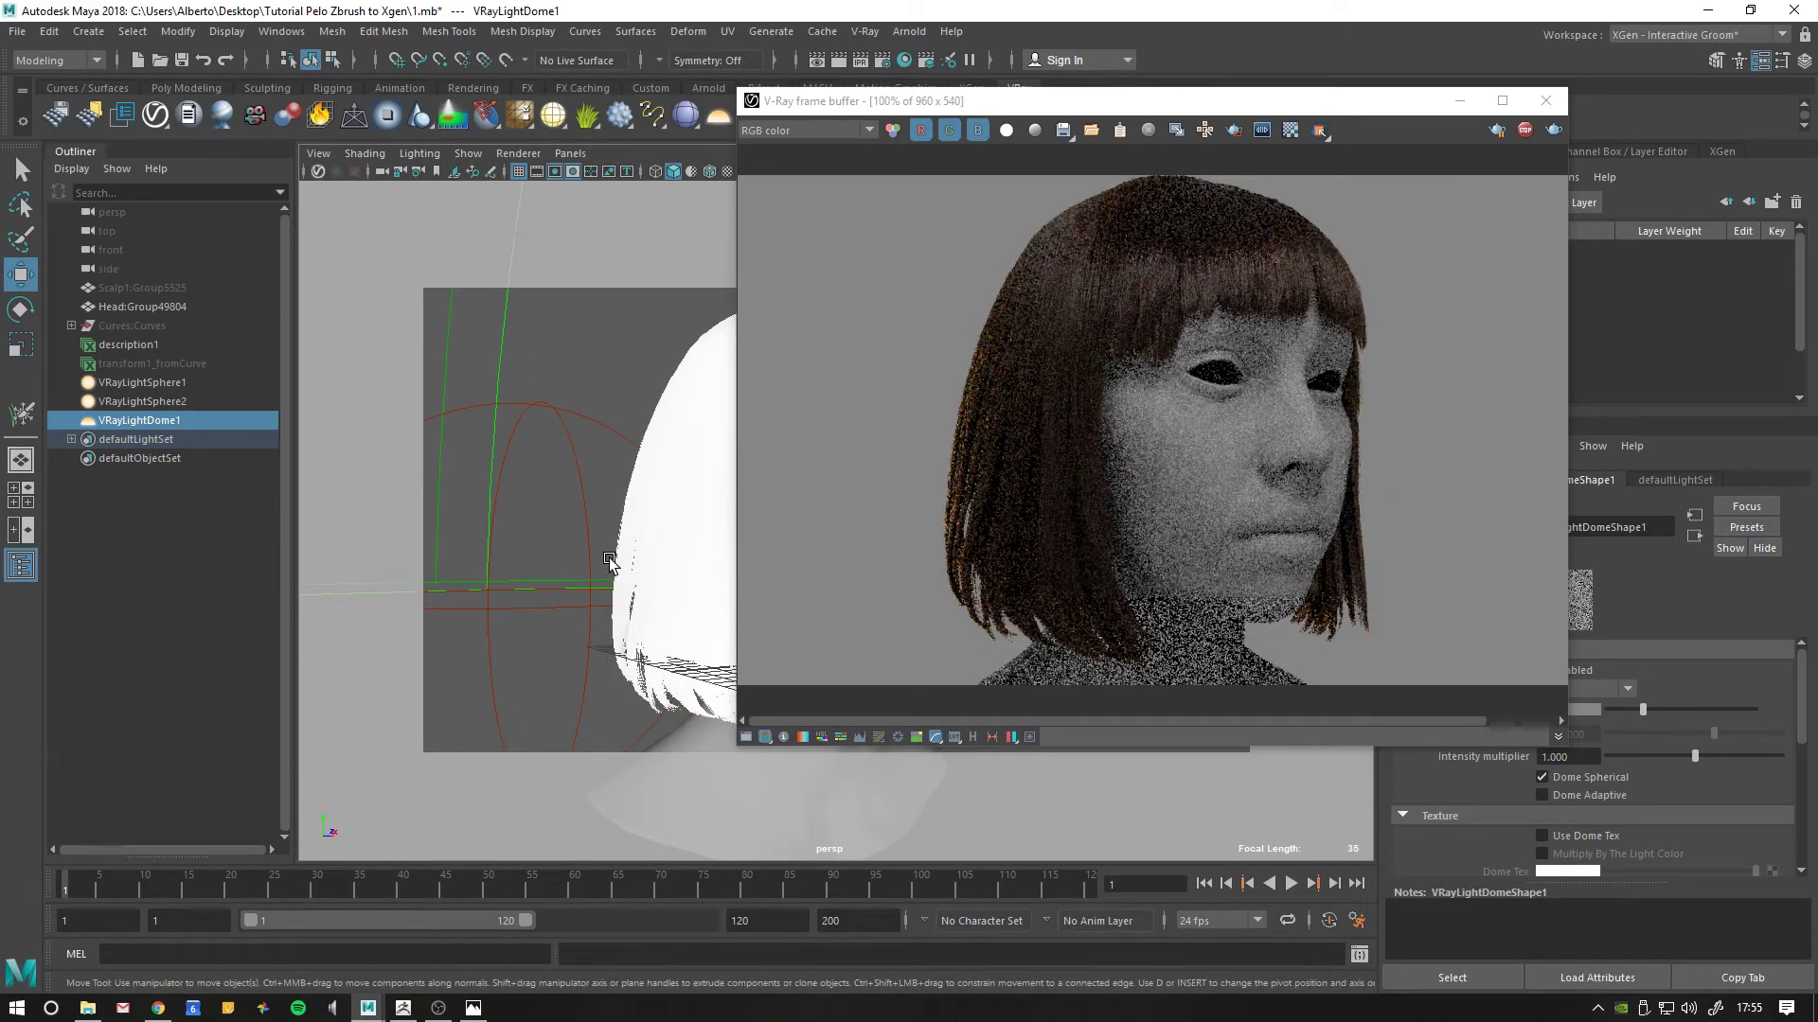
Set the persp camera's Focal Length to 185 and dolly back to fit the head.
left_click(112, 212)
left_click_drag(1030, 110, 647, 115)
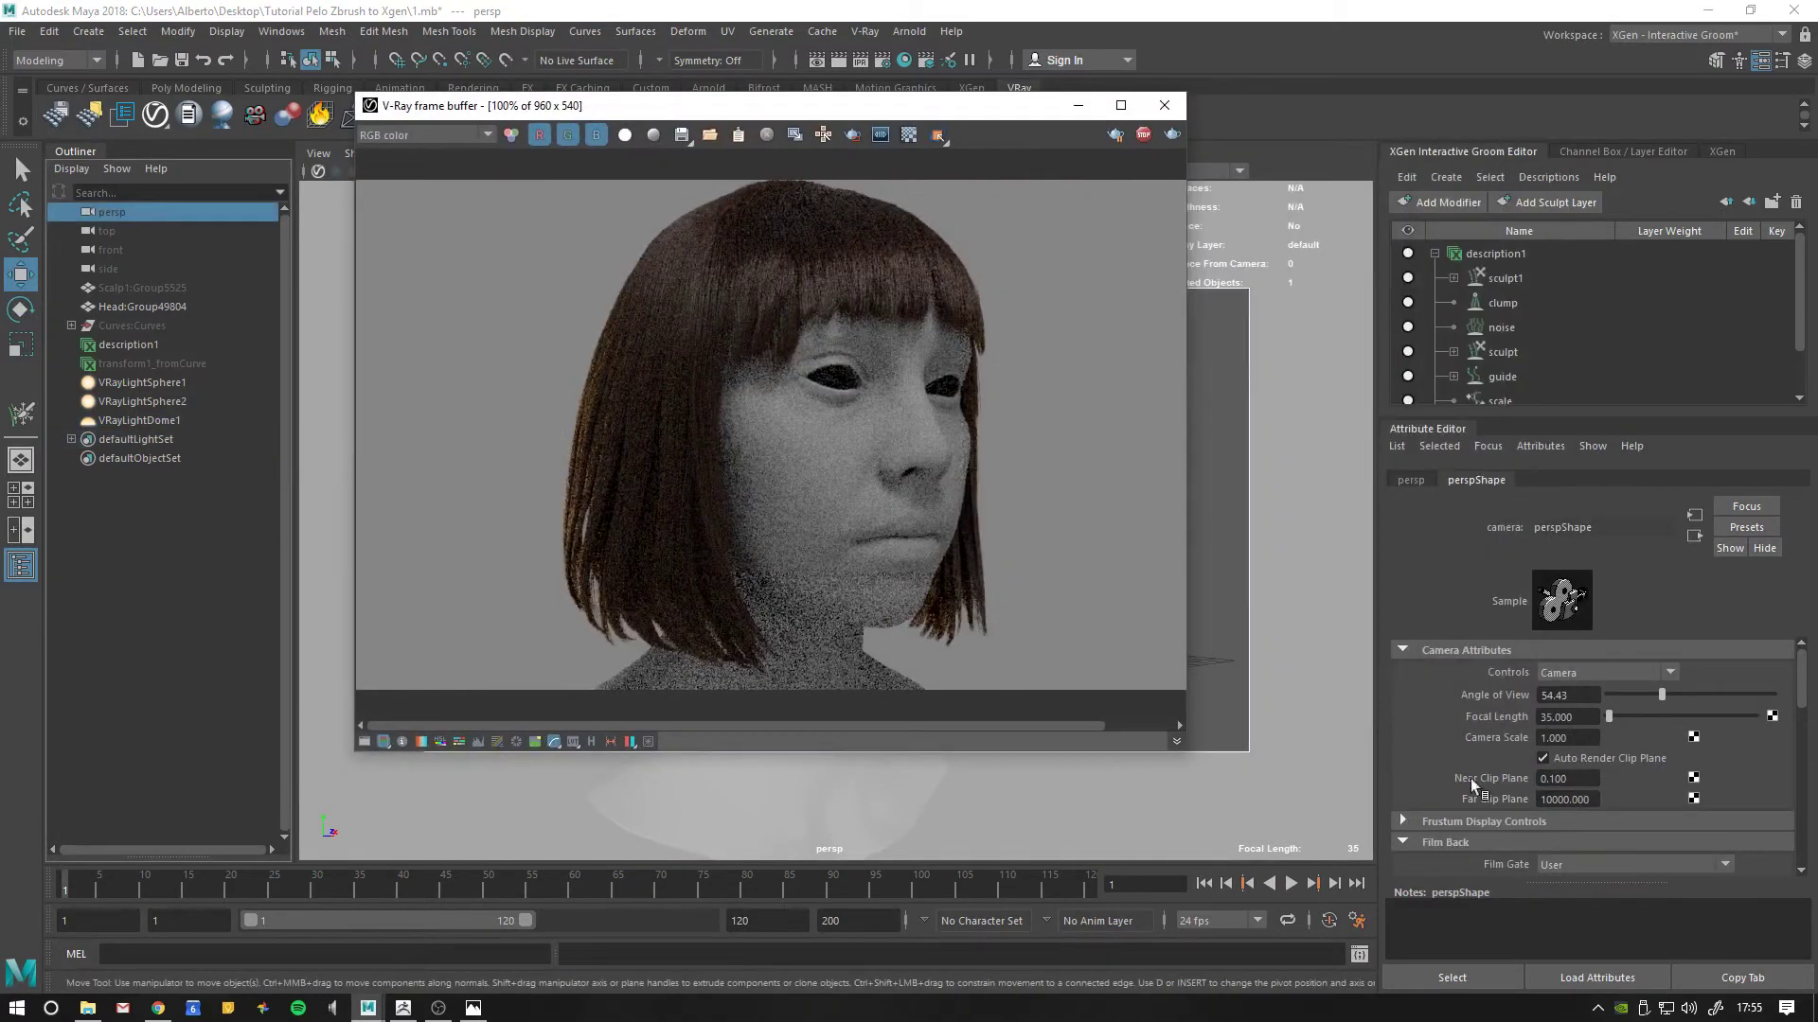
left_click_drag(1594, 717, 1398, 720)
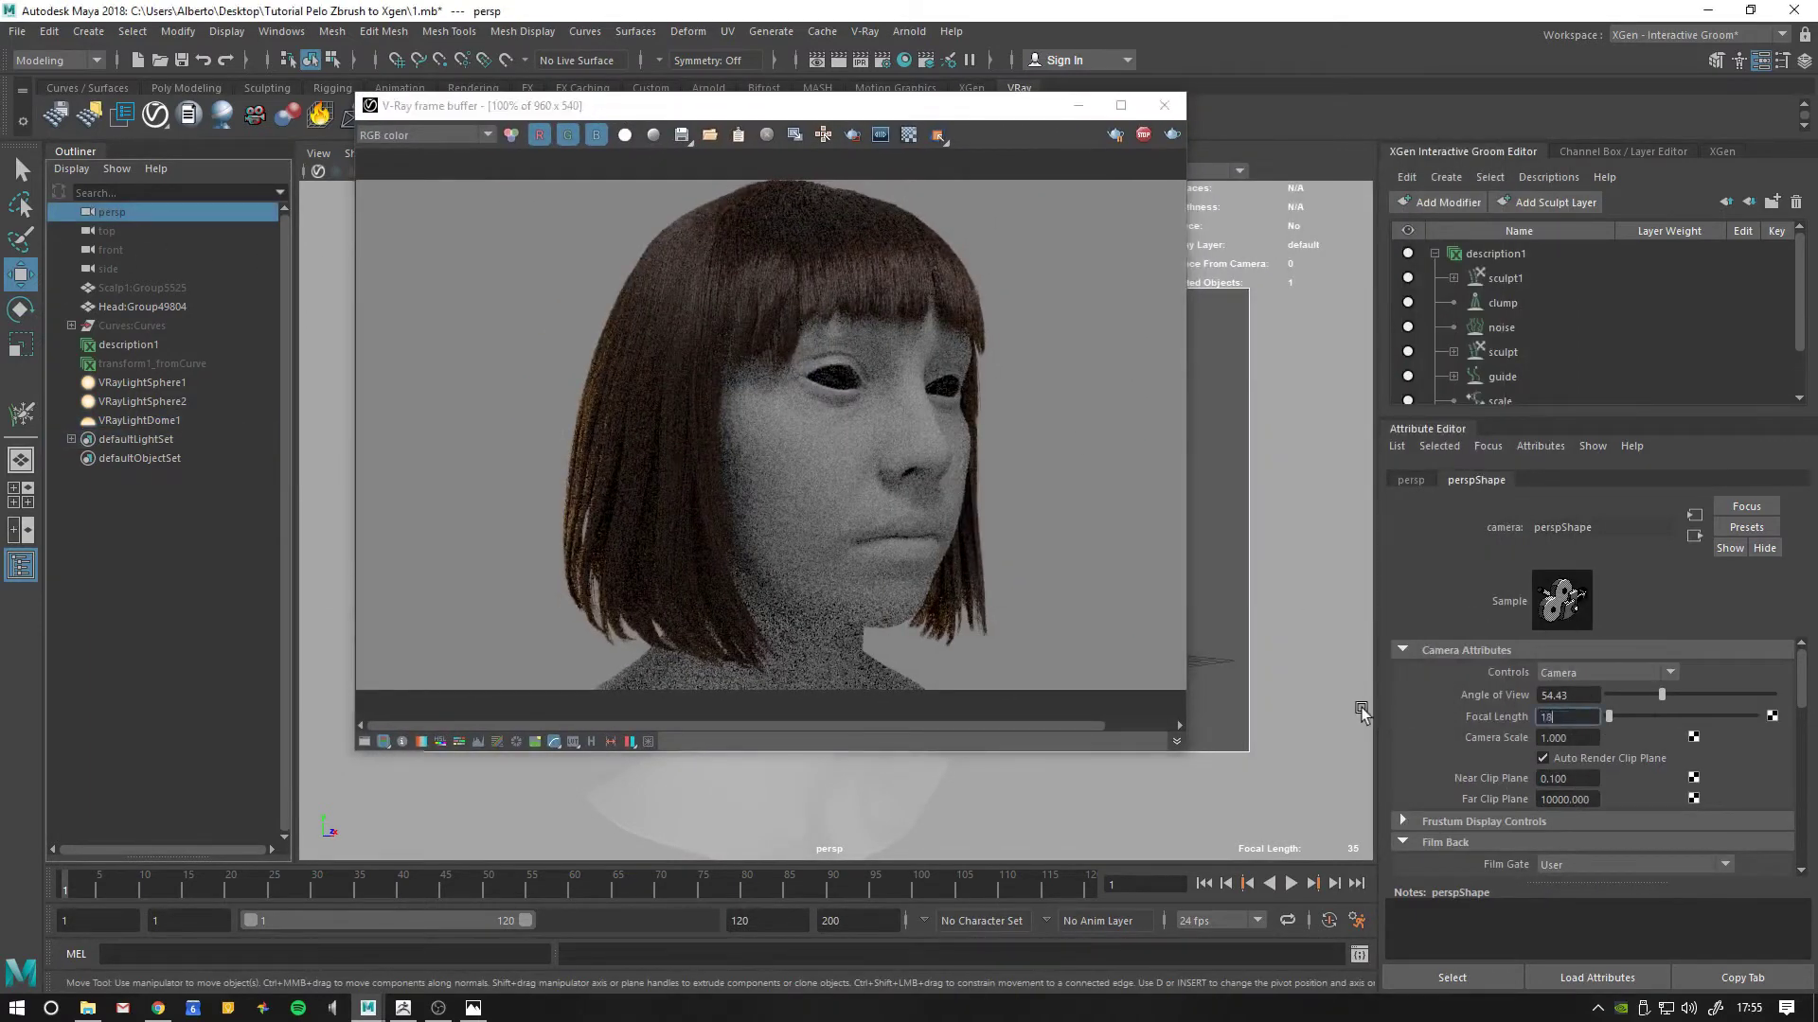
type("5")
key("Return")
mouse_move(682, 516)
right_mouse_down("alt")
mouse_move(507, 506)
mouse_move(611, 521)
right_mouse_up("alt")
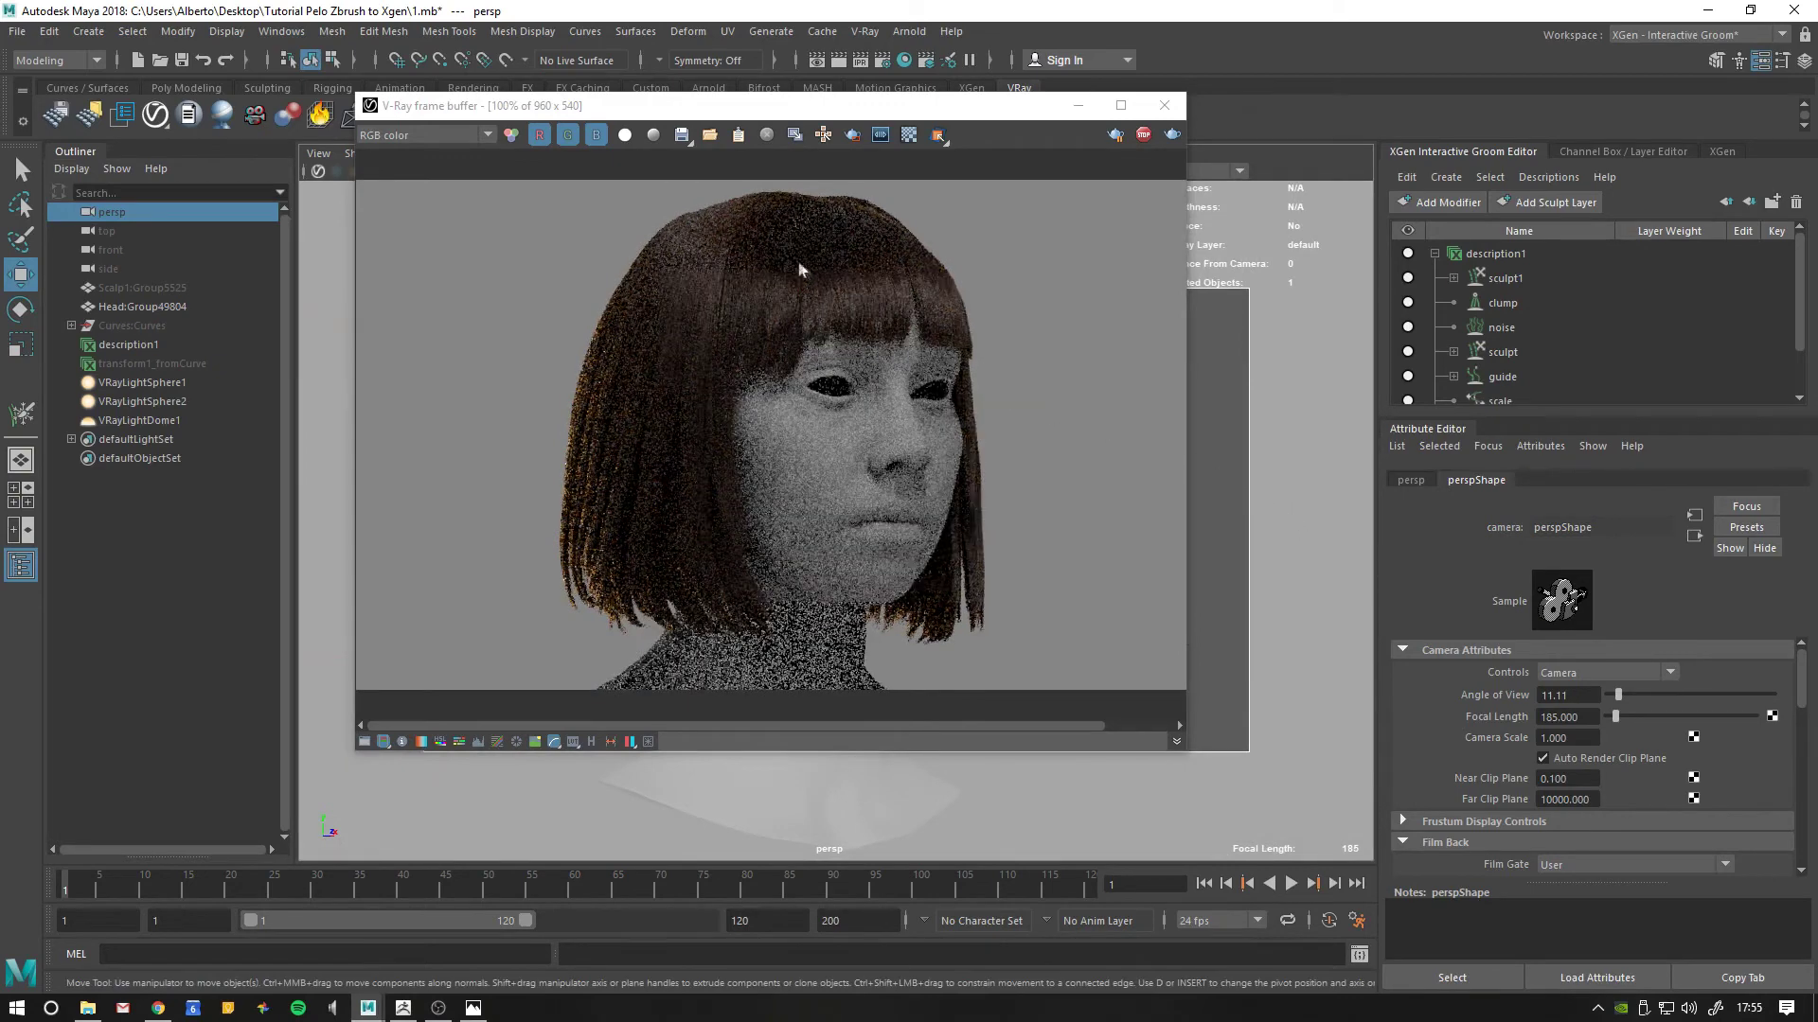
Maximize the frame buffer and zoom and pan around the 960 x 540 render.
left_click(1119, 106)
scroll(981, 209, "up", 2)
scroll(981, 209, "down", 2)
scroll(985, 297, "up", 2)
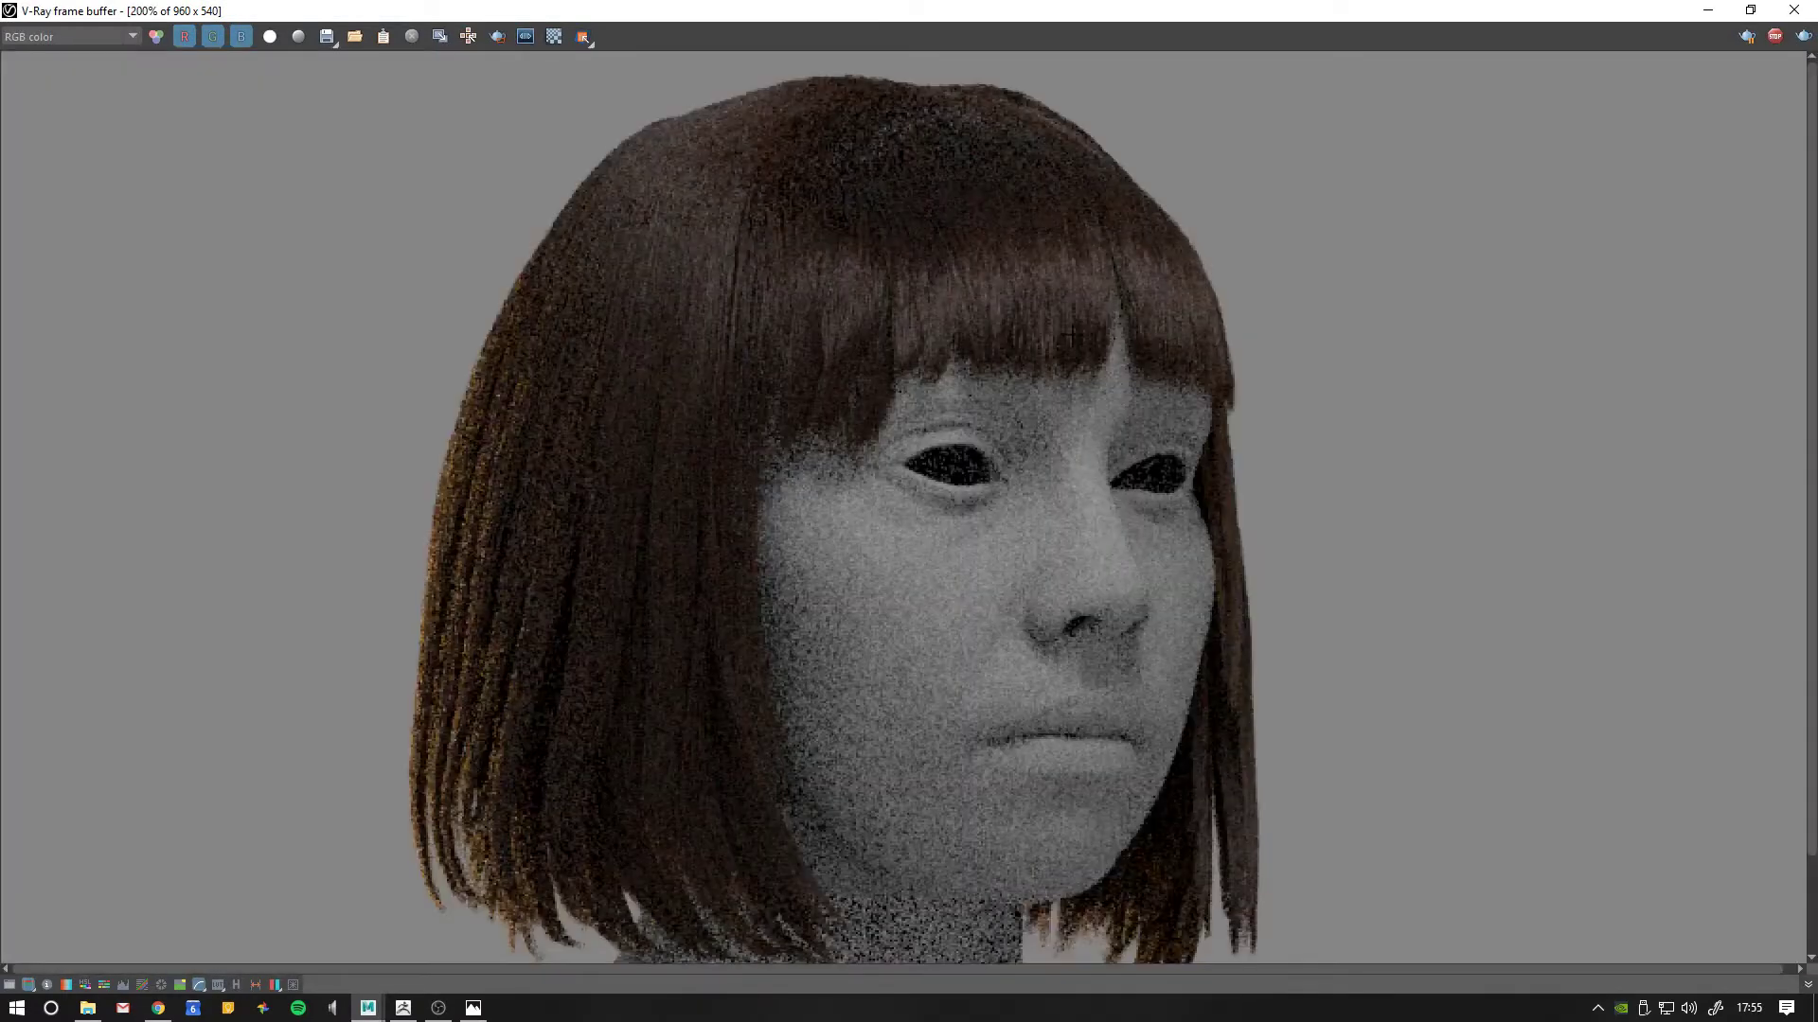
middle_click_drag(1070, 336, 1082, 311)
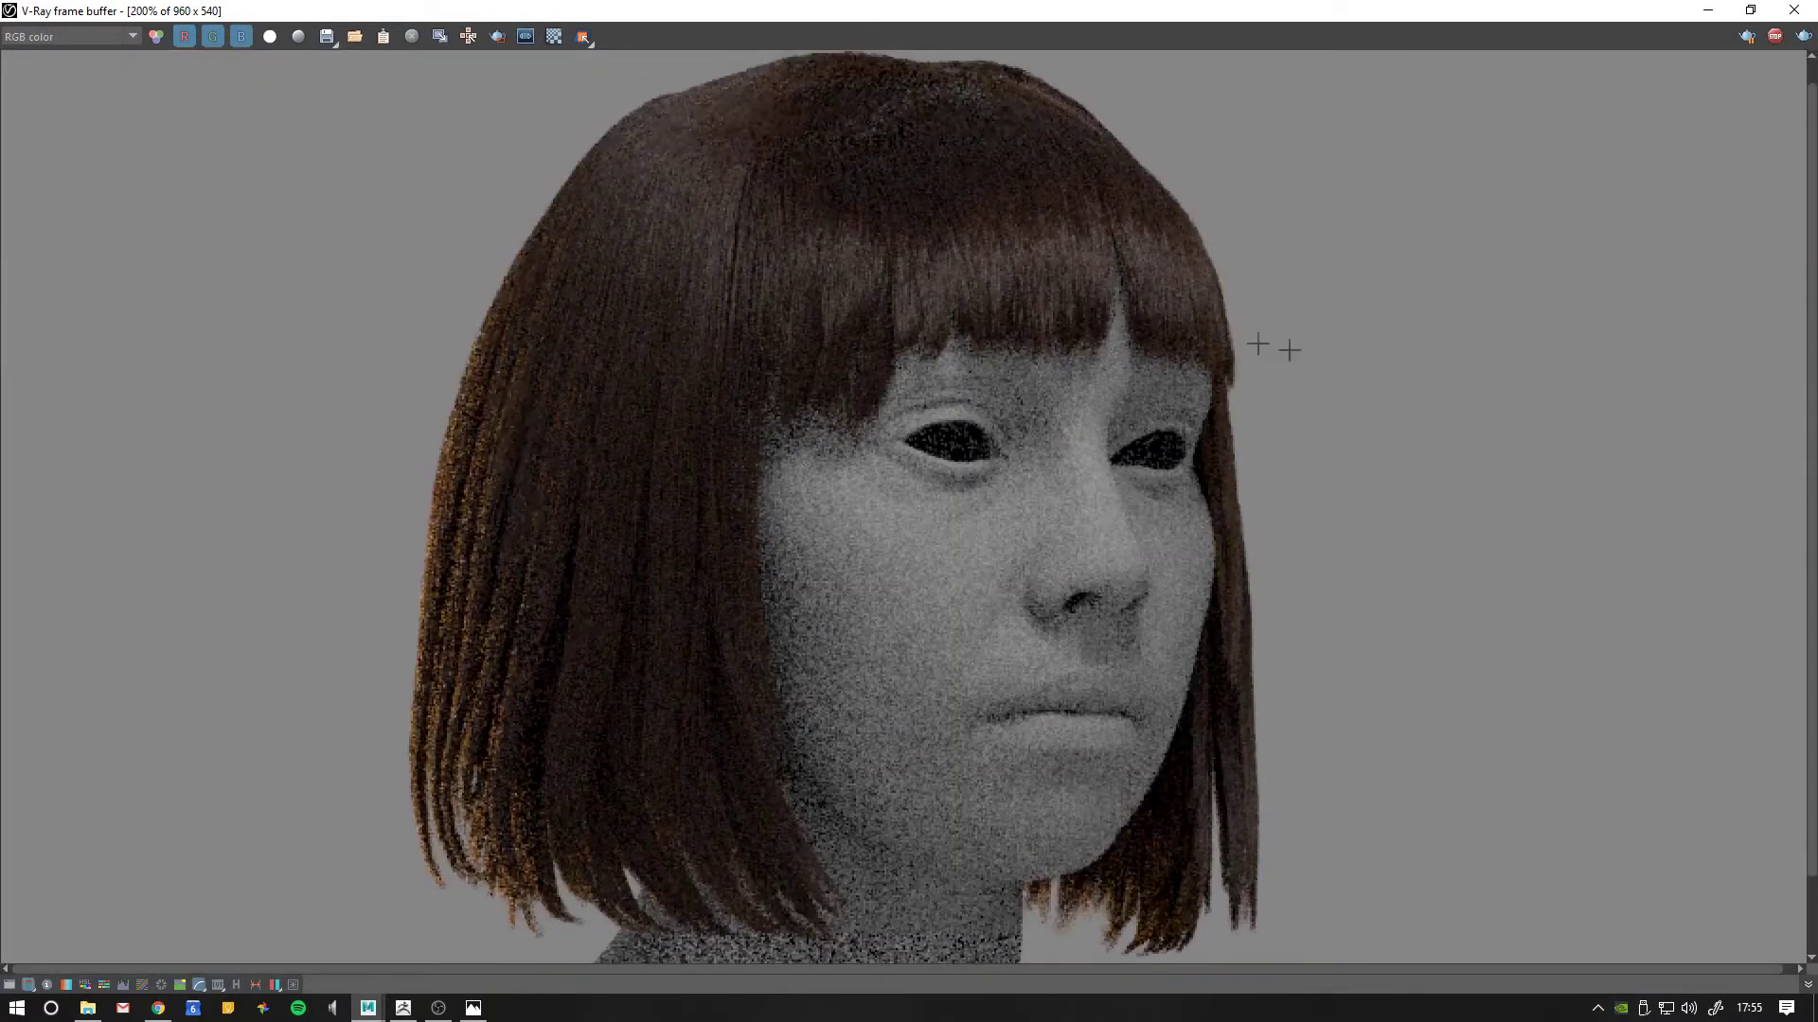
scroll(1366, 360, "down", 2)
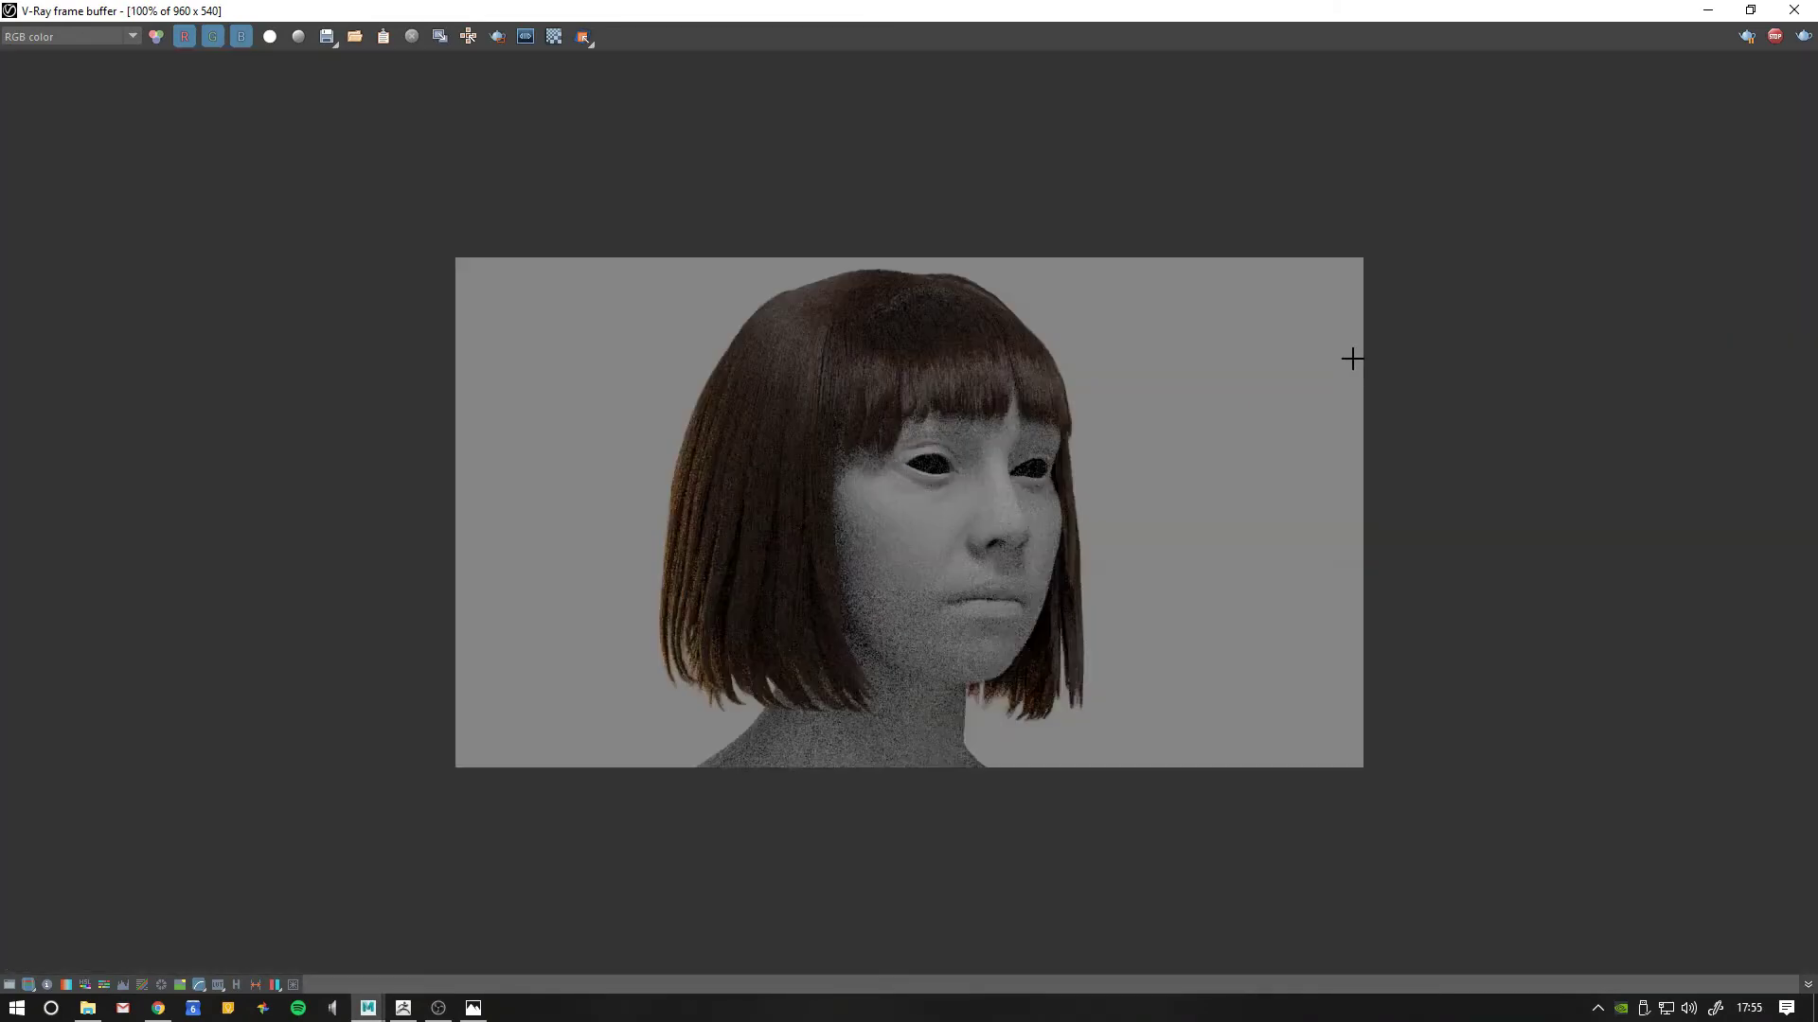
scroll(1174, 380, "up", 2)
middle_click_drag(1102, 396, 1106, 383)
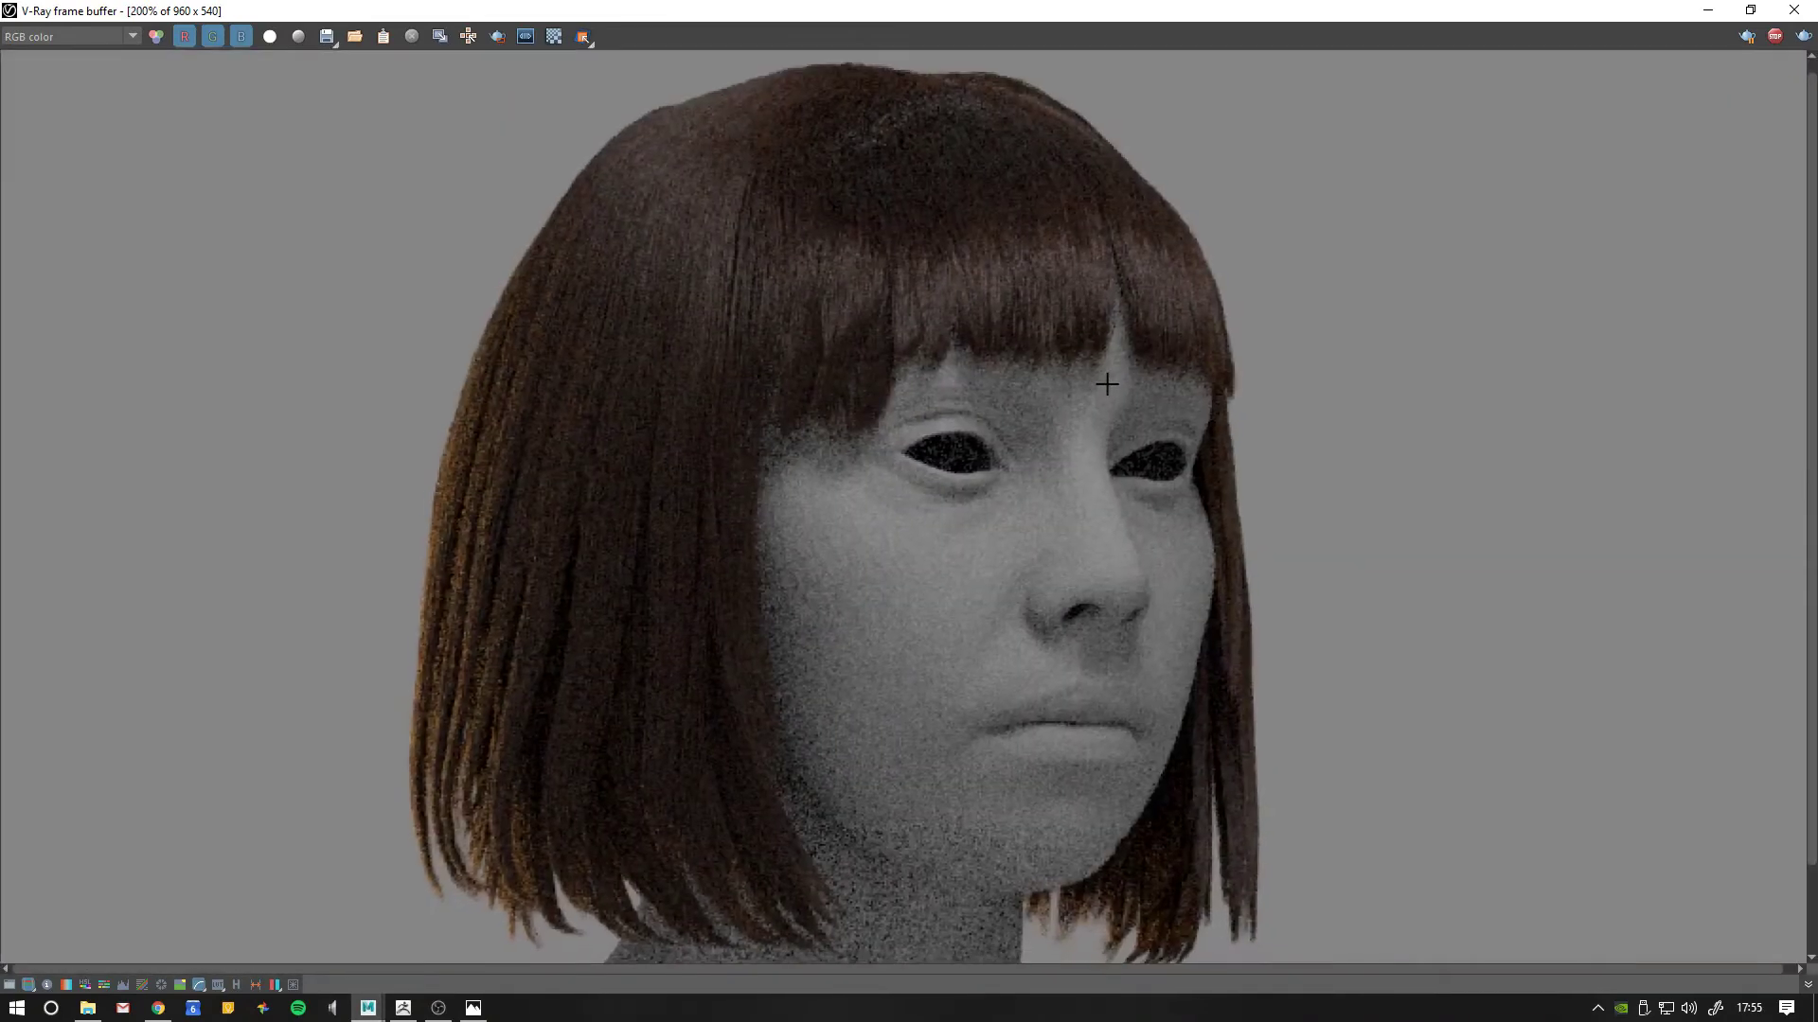
scroll(1110, 383, "down", 2)
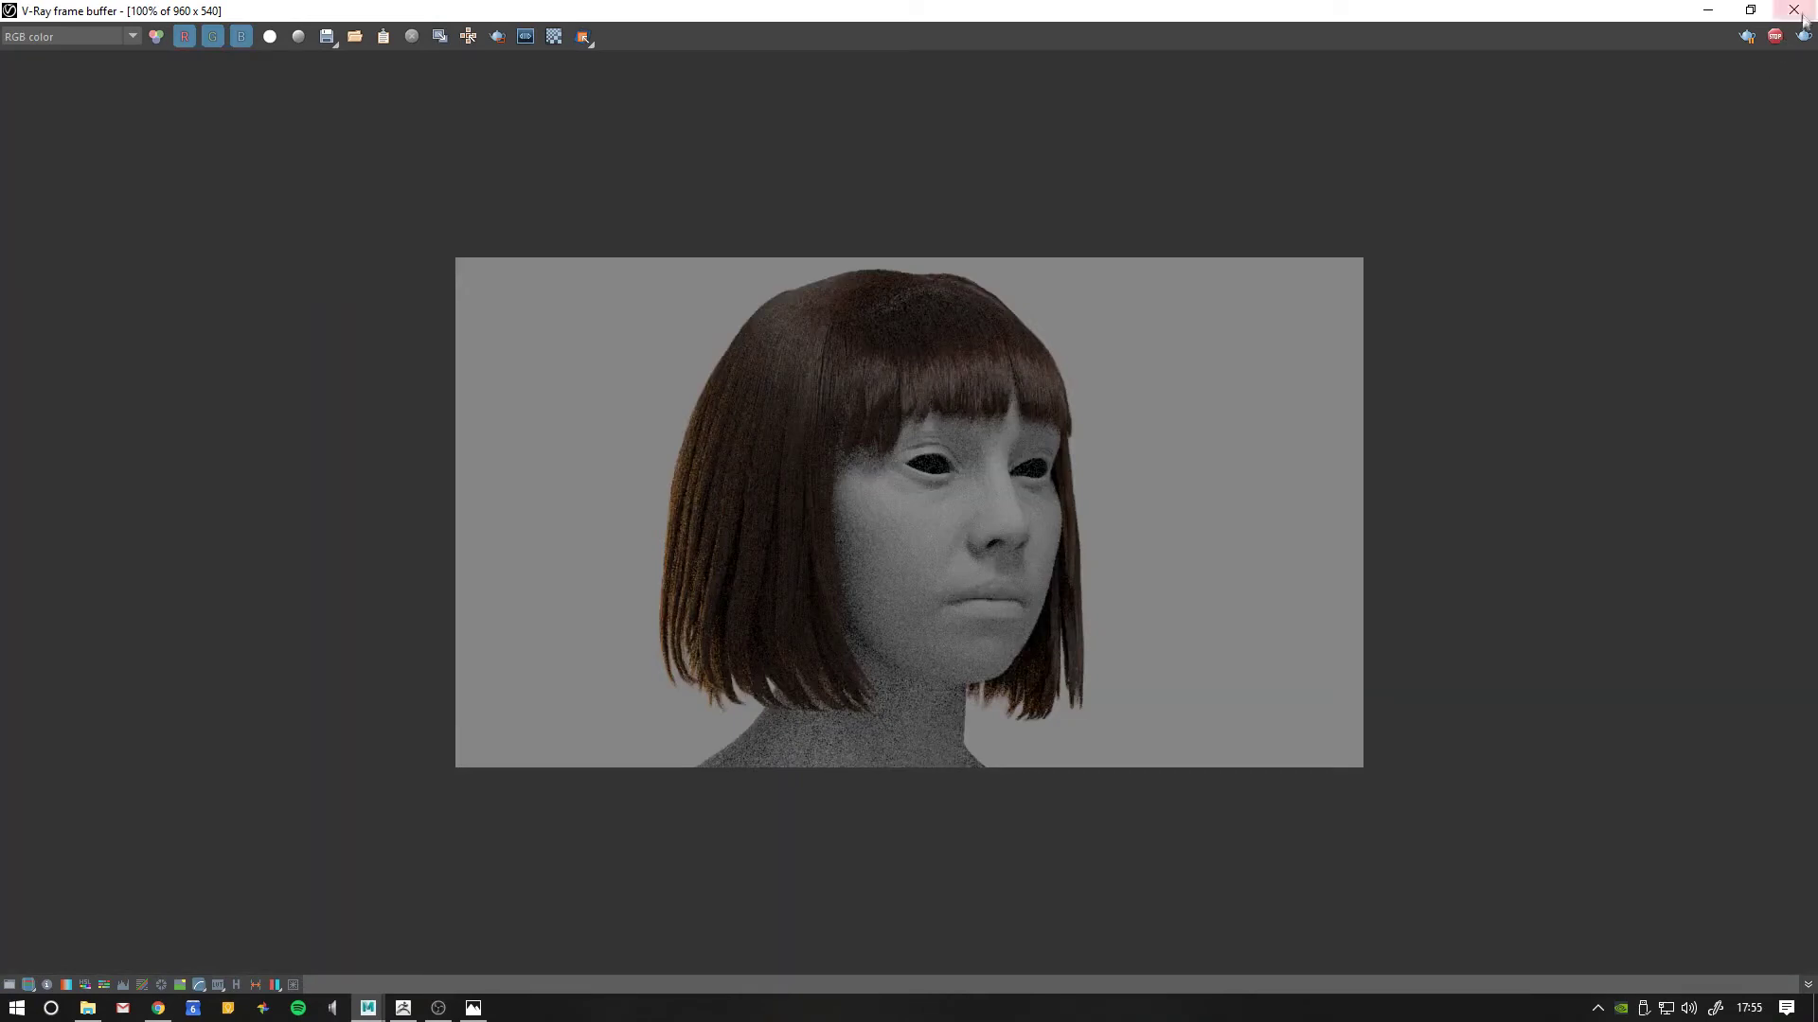
left_click(1796, 13)
Render a left-facing three-quarter view in V-Ray and zoom in to inspect the result.
left_click_drag(1075, 397, 934, 393, "alt")
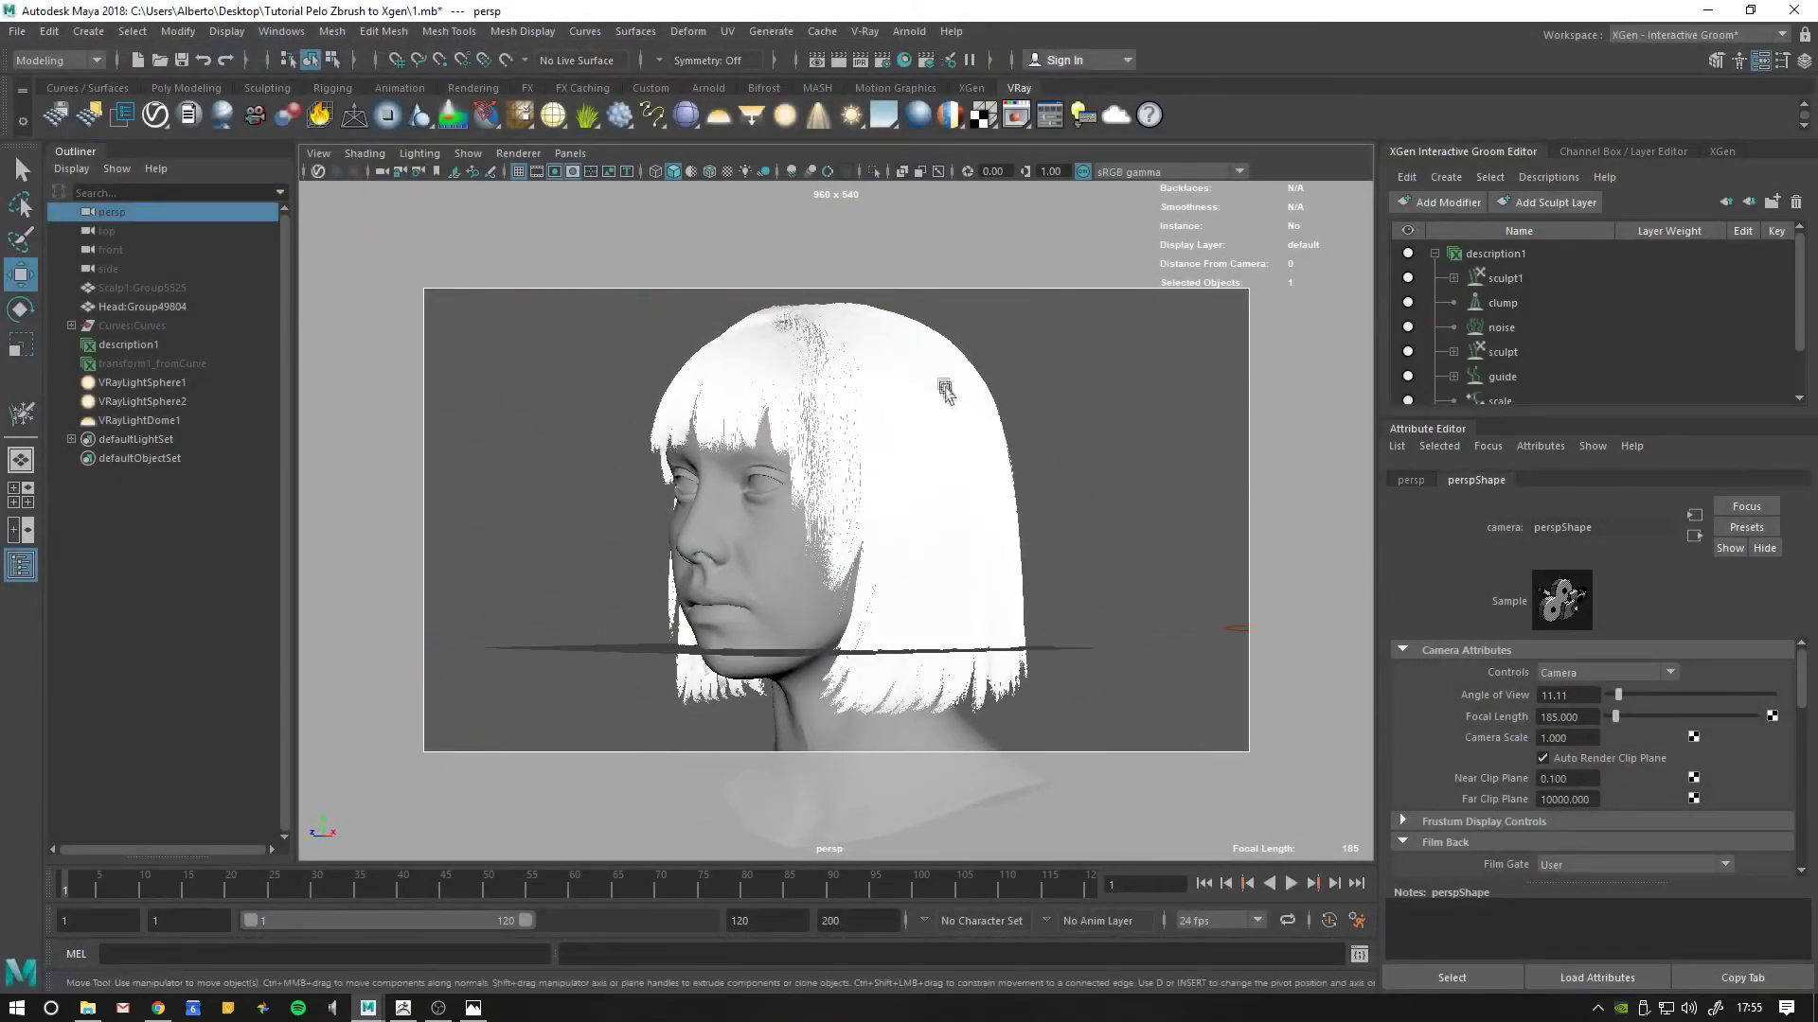
left_click(839, 59)
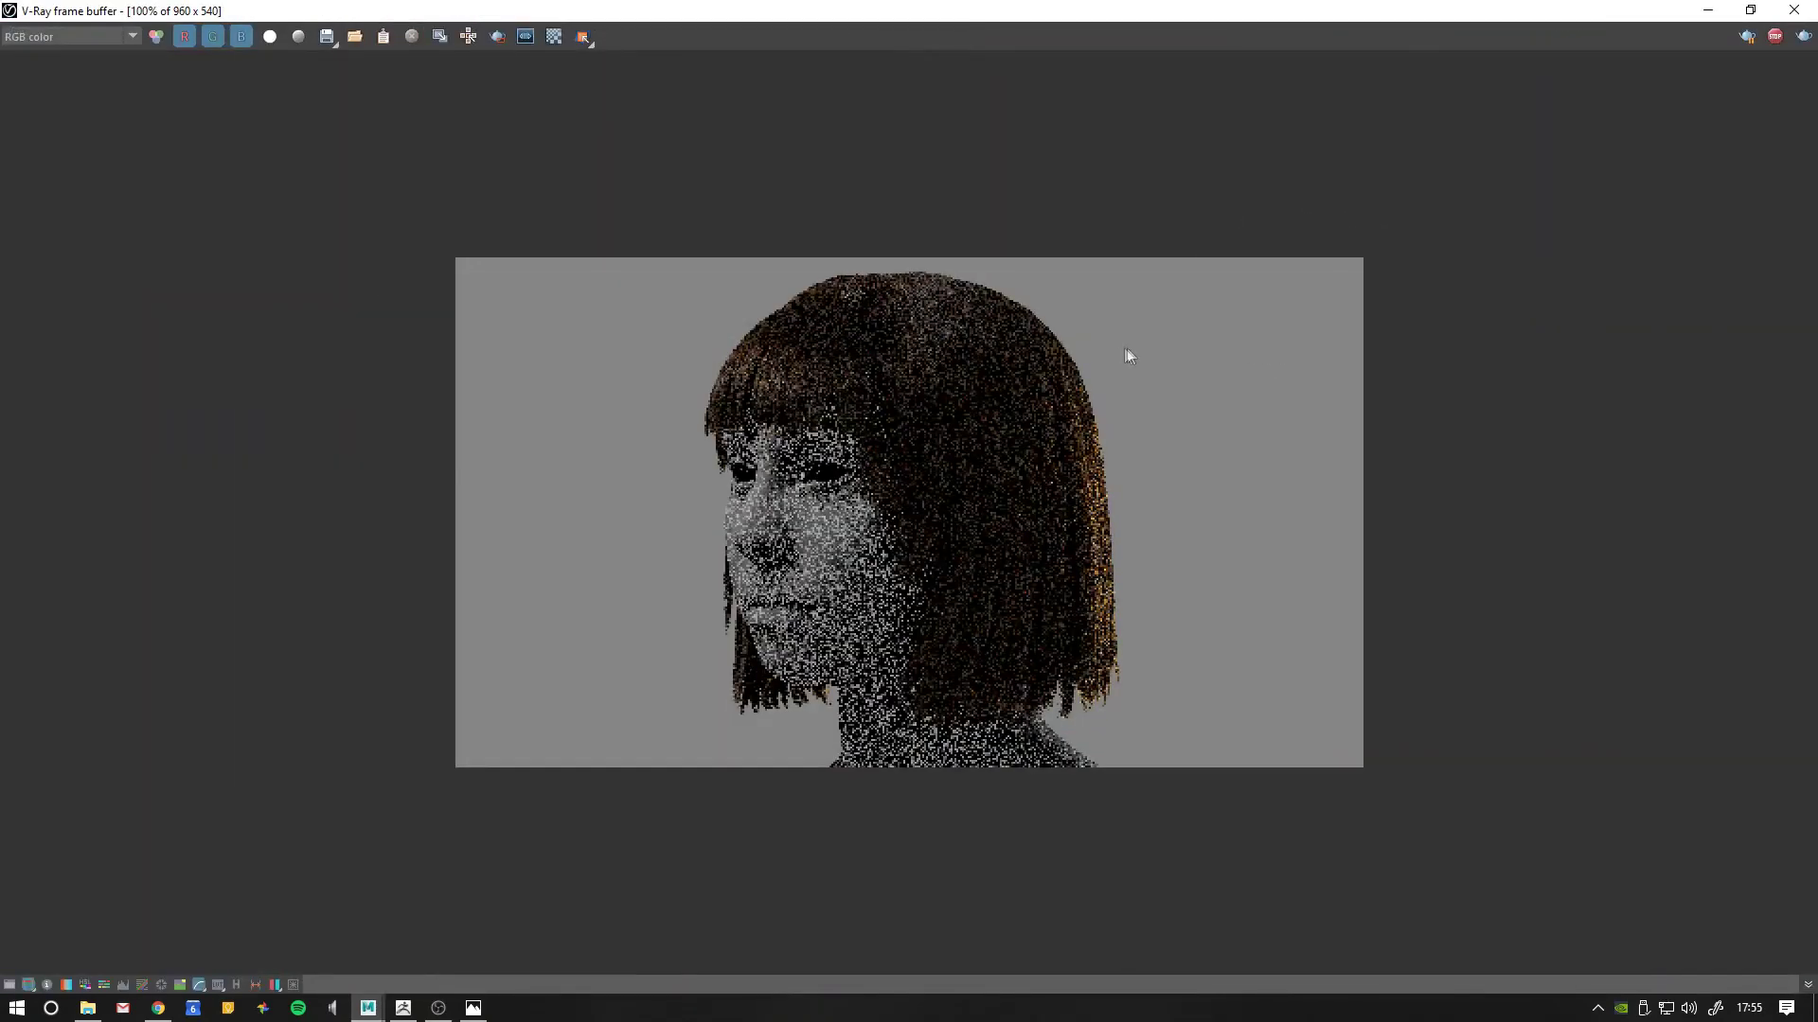
scroll(840, 452, "up", 1)
scroll(841, 452, "down", 1)
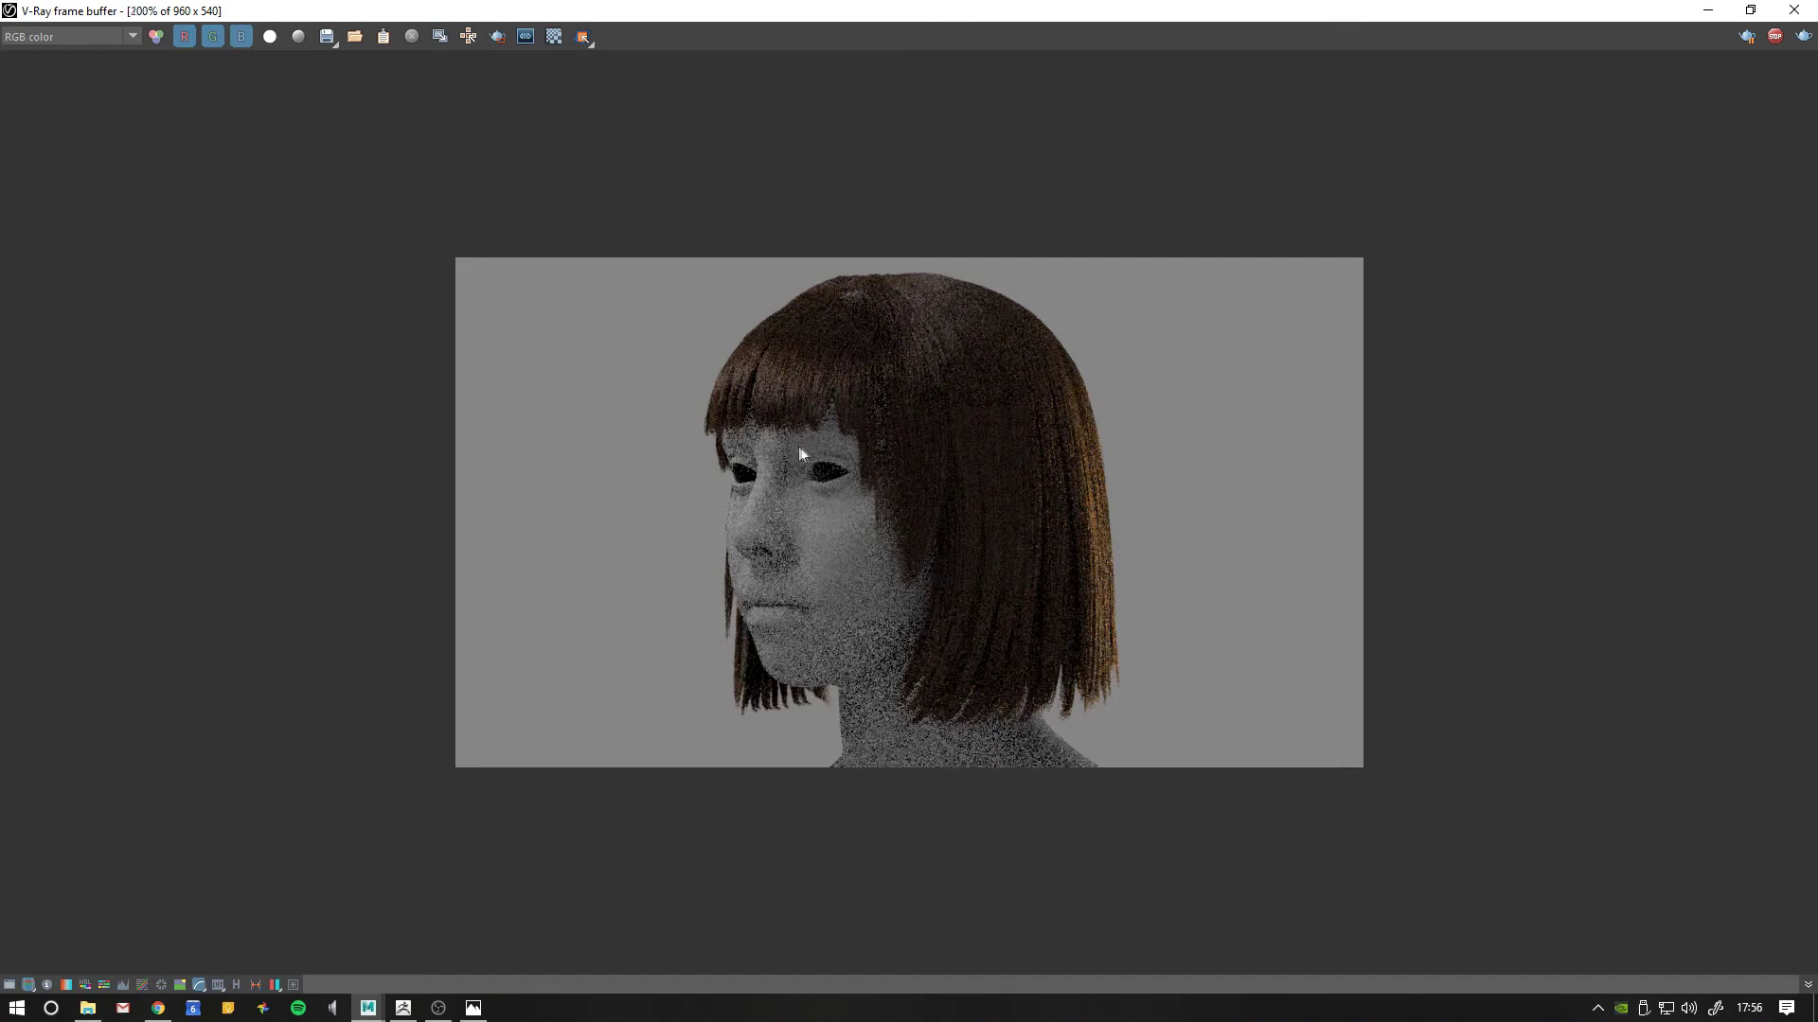
scroll(800, 454, "up", 2)
scroll(793, 452, "down", 1)
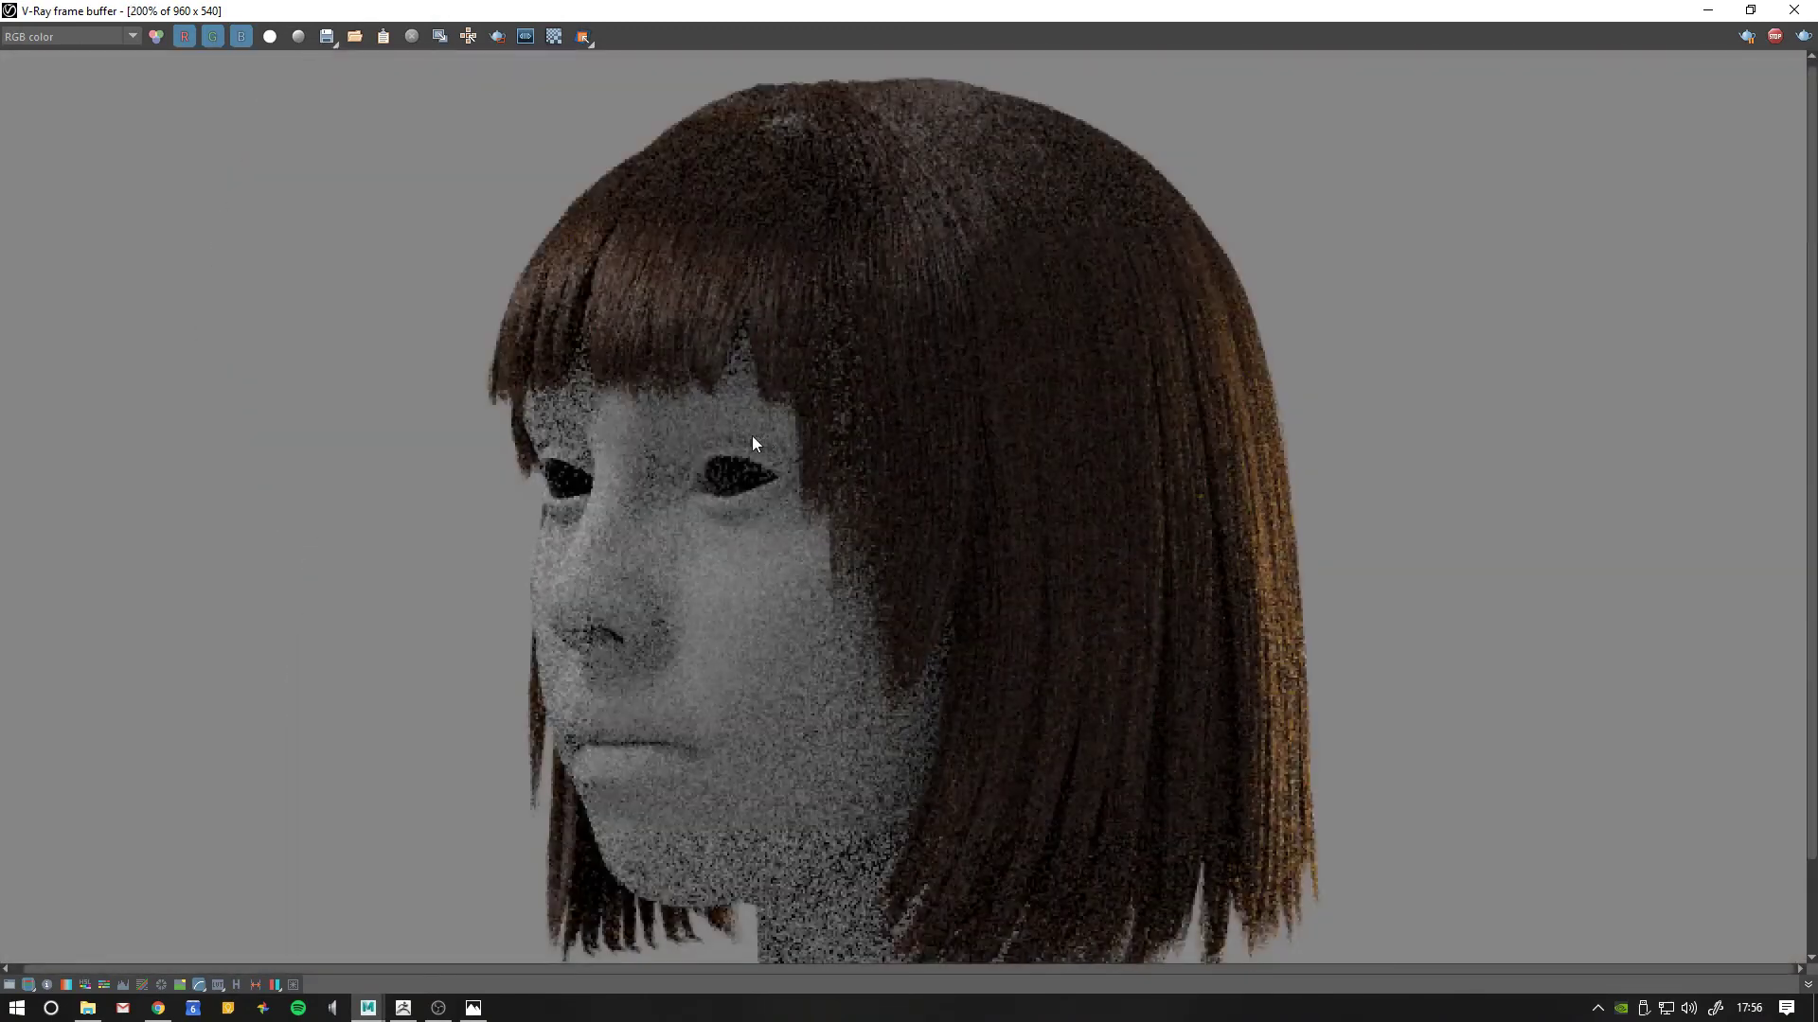
scroll(755, 371, "down", 1)
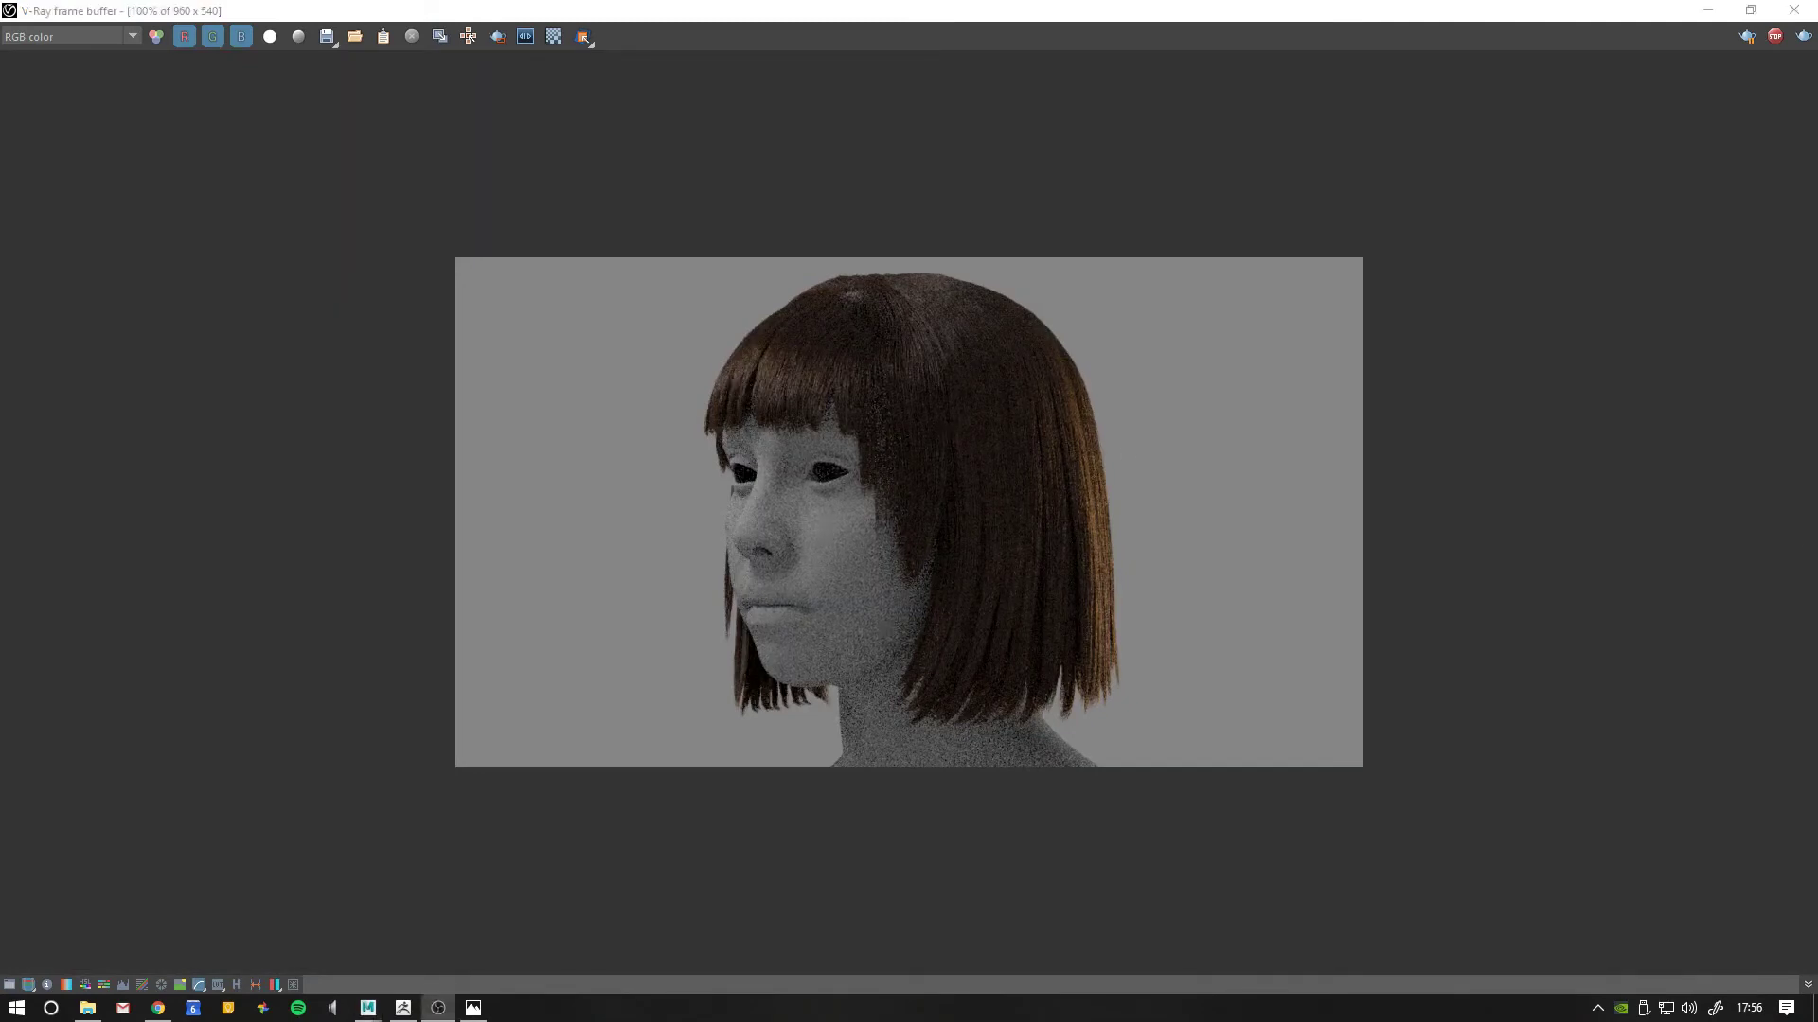
Close the frame buffer, orbit to look down on the hair, and re-render in V-Ray.
left_click(1793, 9)
mouse_move(1006, 434)
left_mouse_down("alt")
mouse_move(1020, 537)
mouse_move(1096, 554)
mouse_move(1095, 486)
left_mouse_up("alt")
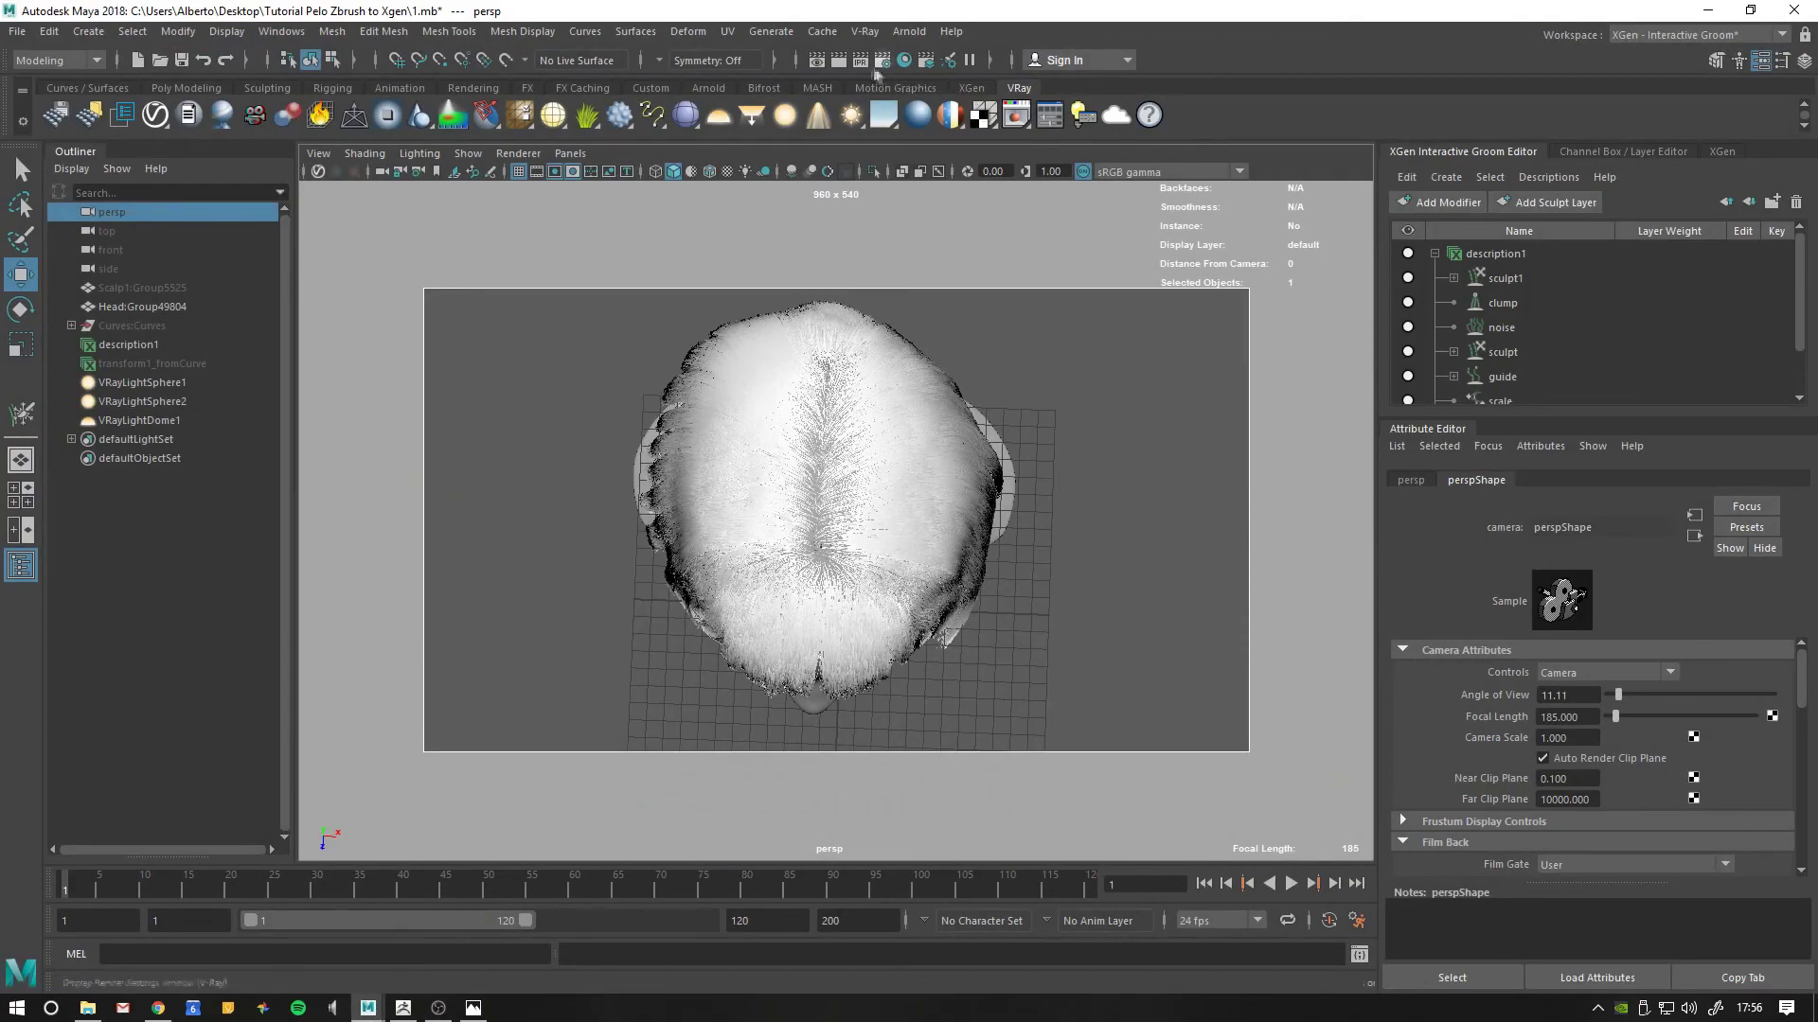
left_click(882, 74)
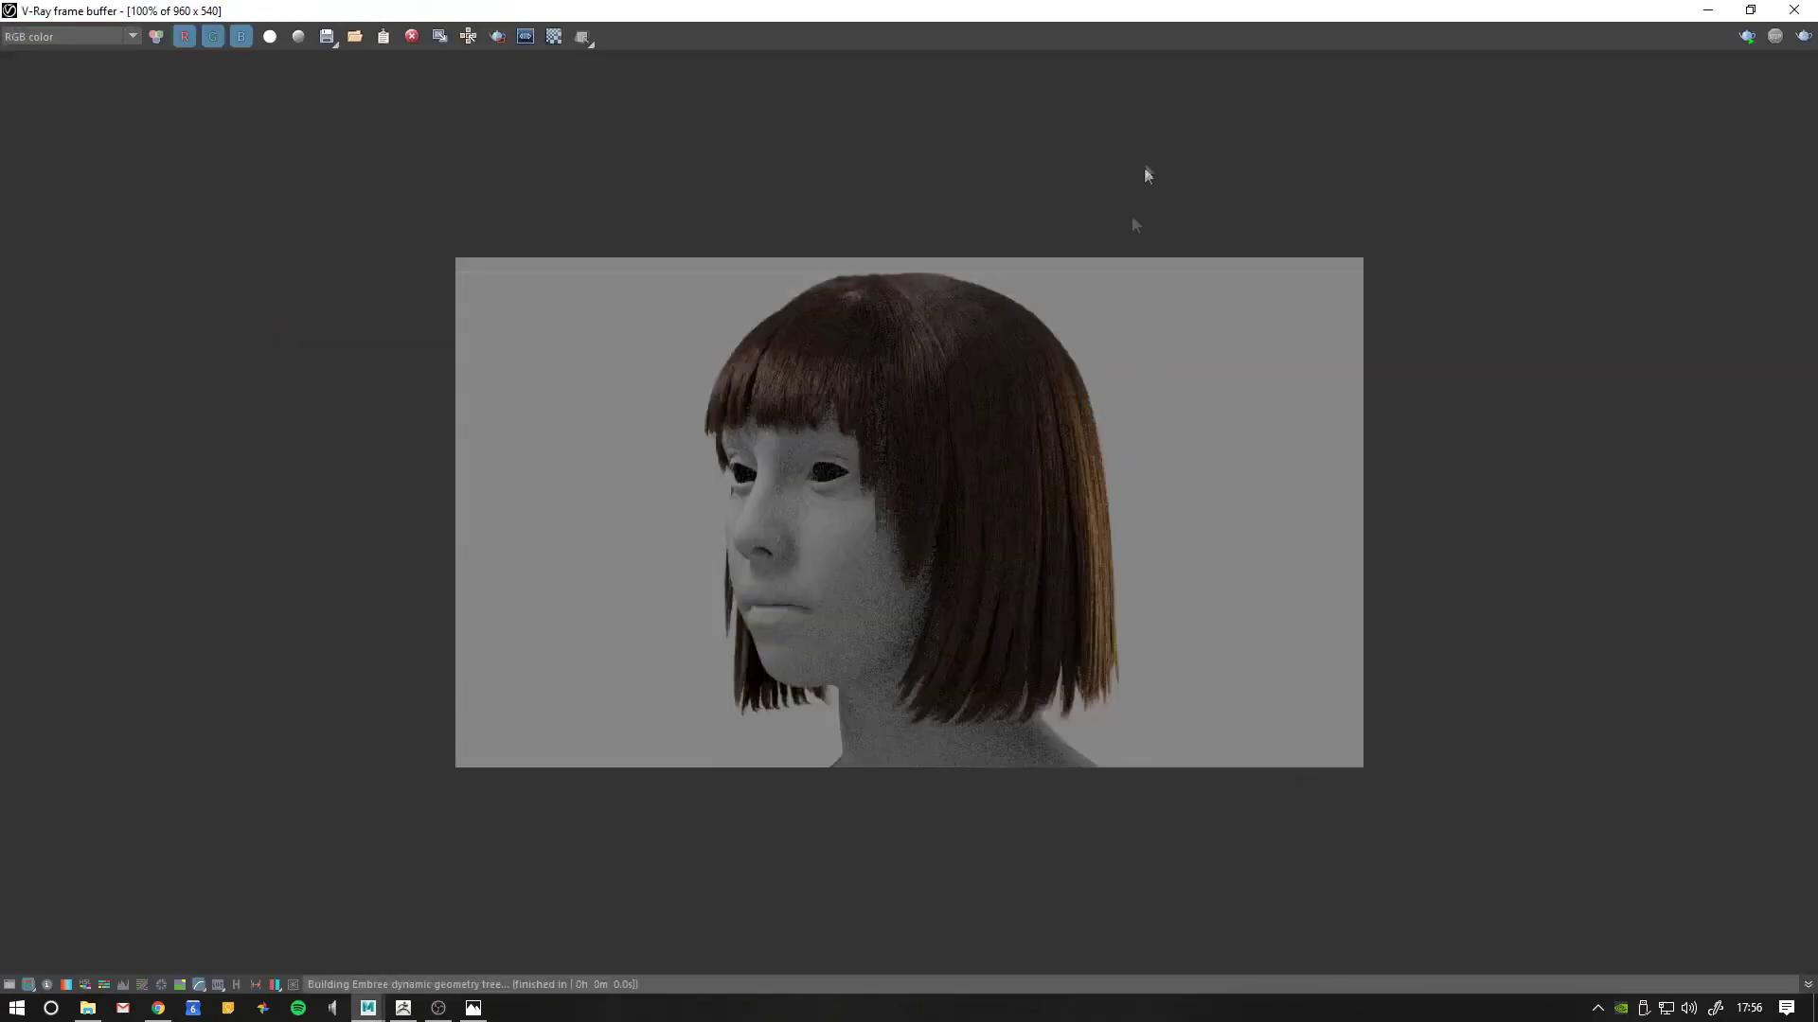